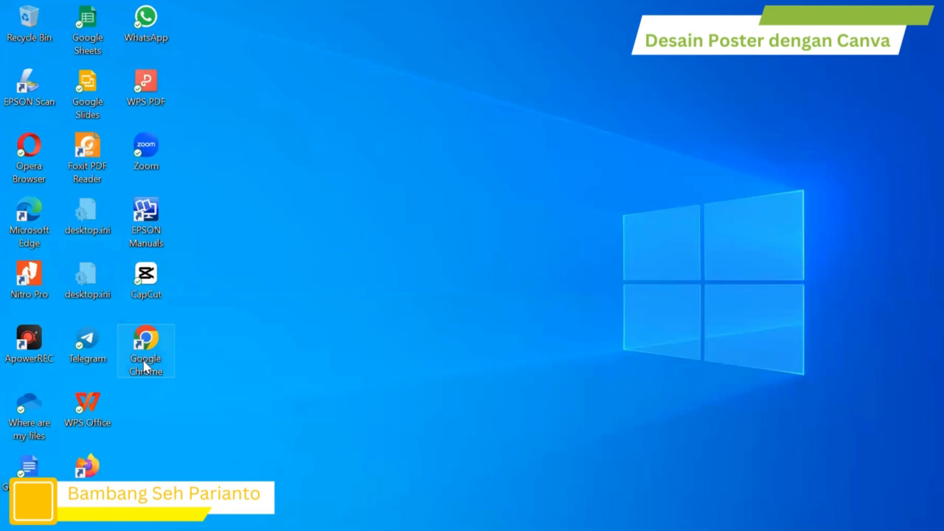
Step: Launch Google Chrome and load canva.com from the address bar
double_click(144, 366)
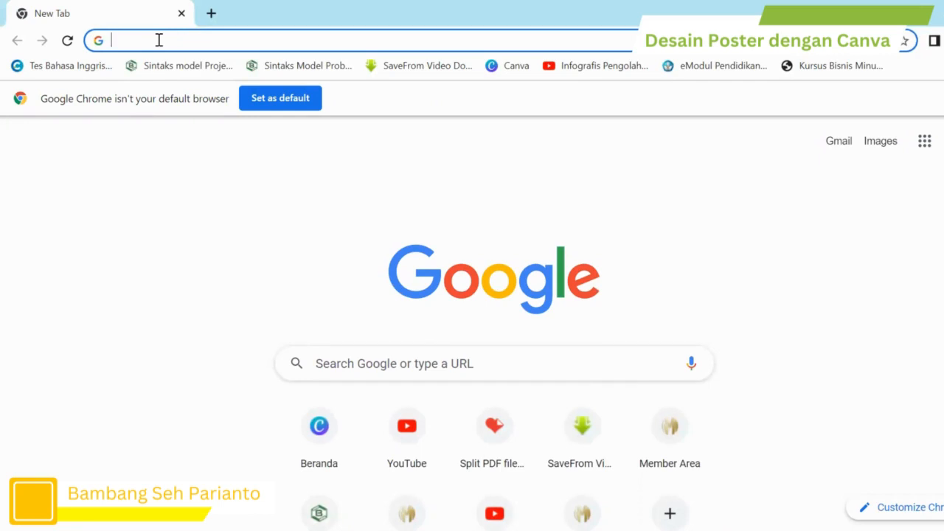
type("c")
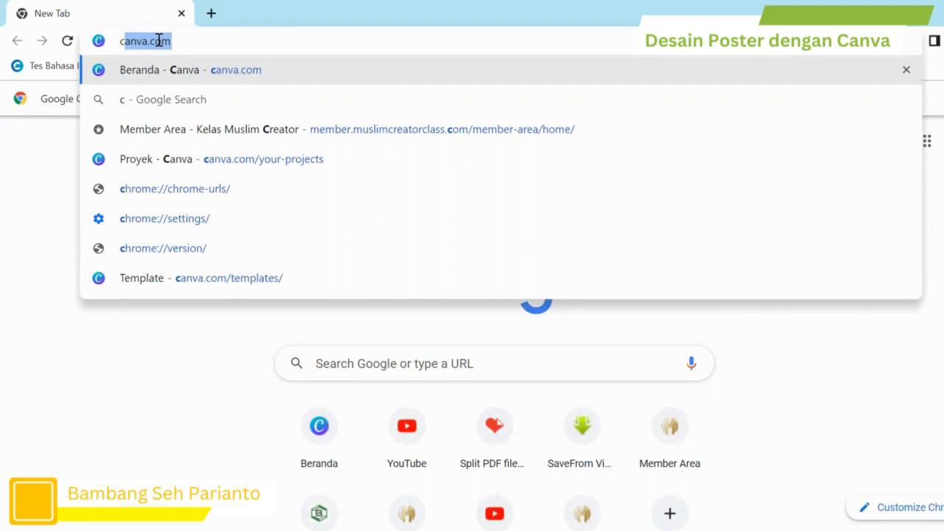
key("Return")
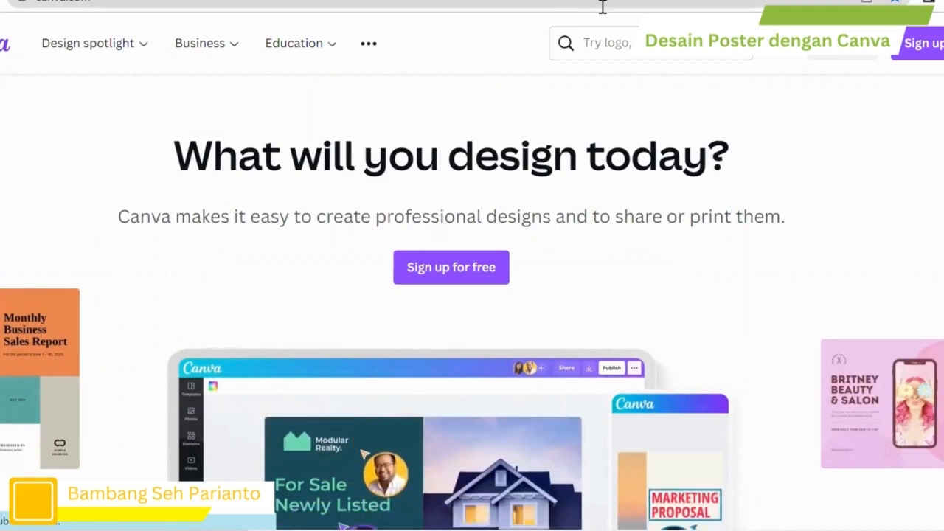
Step: Log in to Canva with the Continue with Google option
left_click(864, 64)
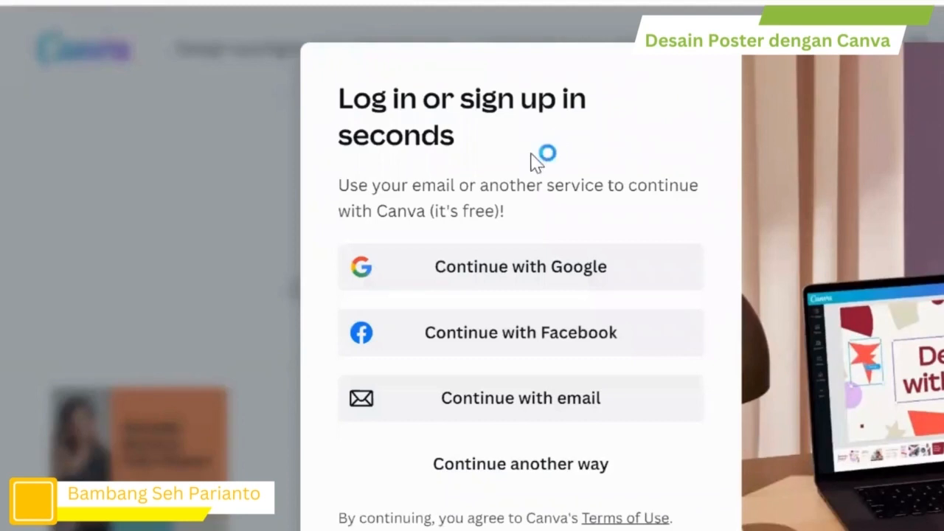
left_click(500, 267)
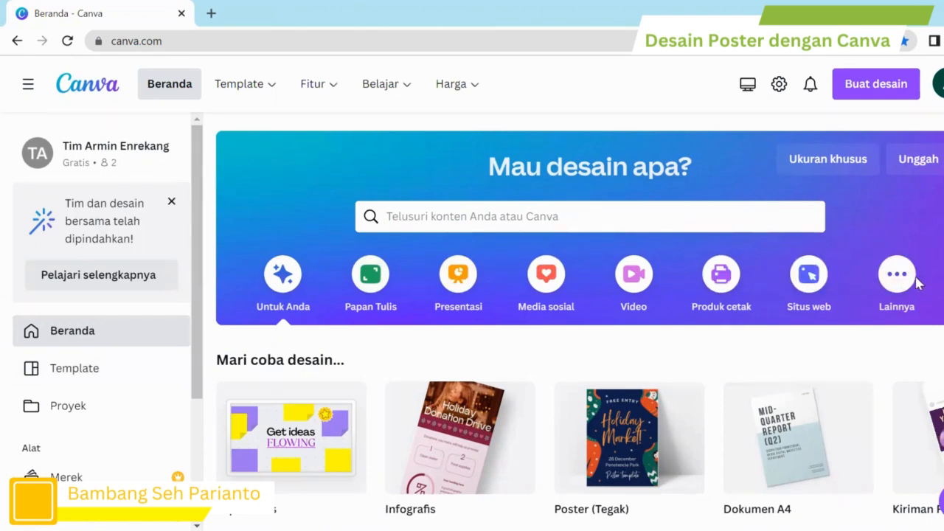
scroll(367, 314, "down", 1)
scroll(367, 314, "down", 3)
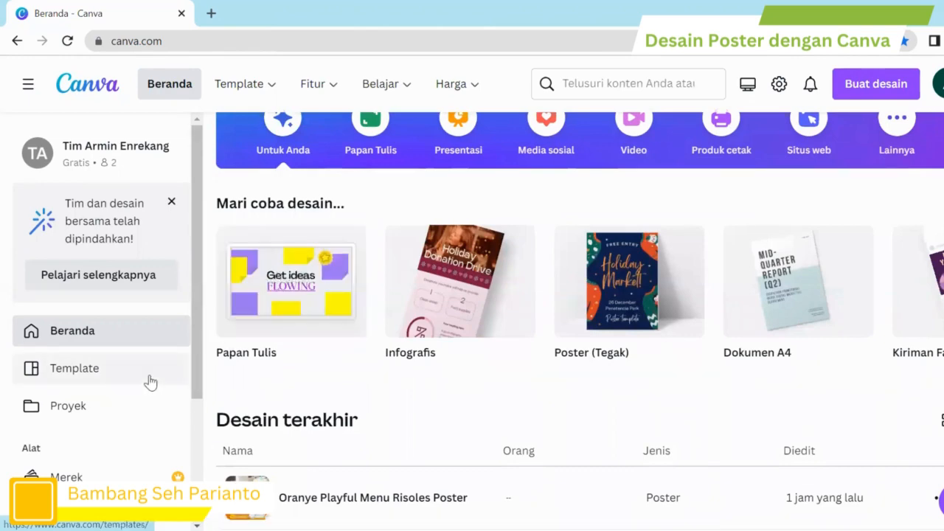
scroll(252, 327, "up", 2)
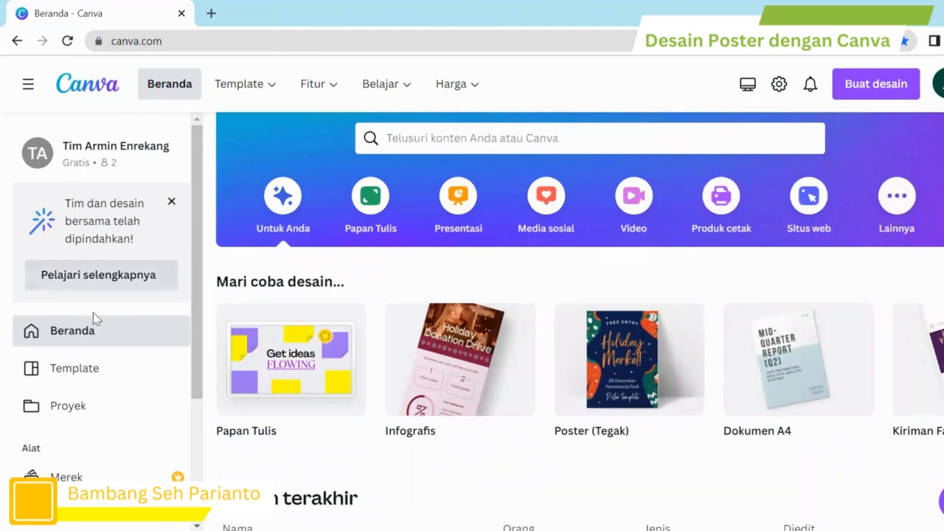
scroll(94, 318, "down", 3)
scroll(94, 318, "up", 1)
scroll(94, 319, "down", 3)
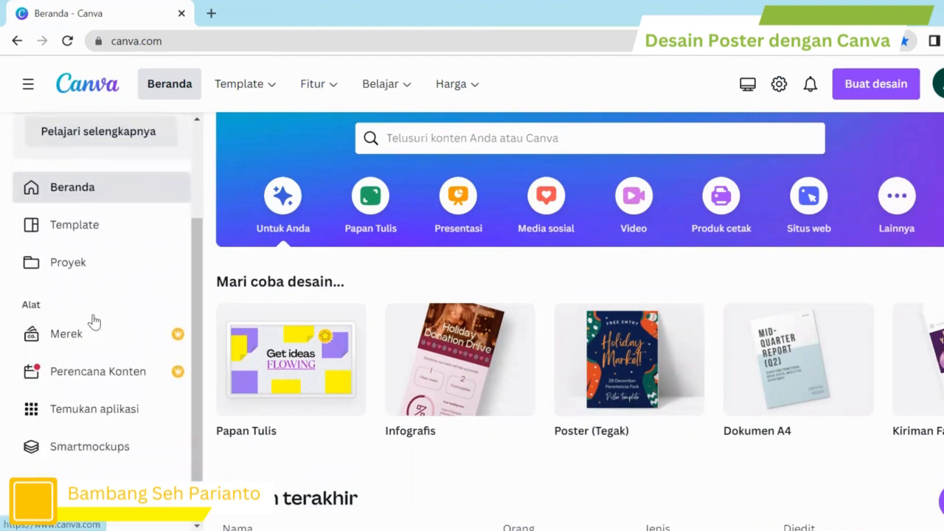
scroll(94, 318, "up", 3)
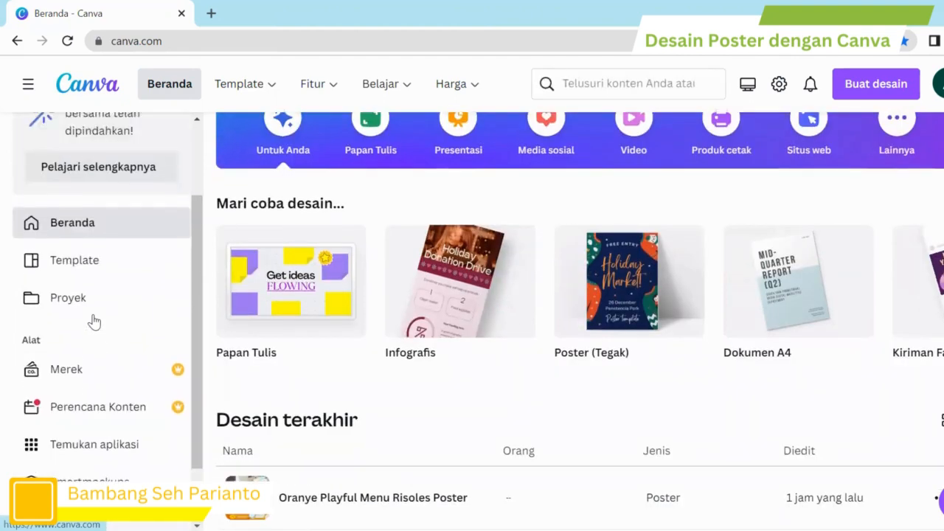
scroll(812, 231, "up", 2)
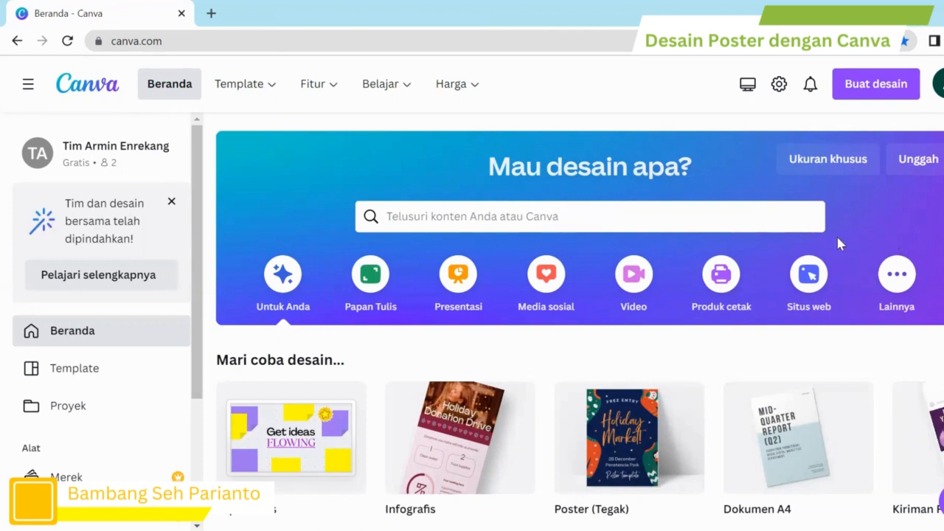
Step: Show the Lainnya design types and slide through the Coba hal baru carousel
left_click(896, 289)
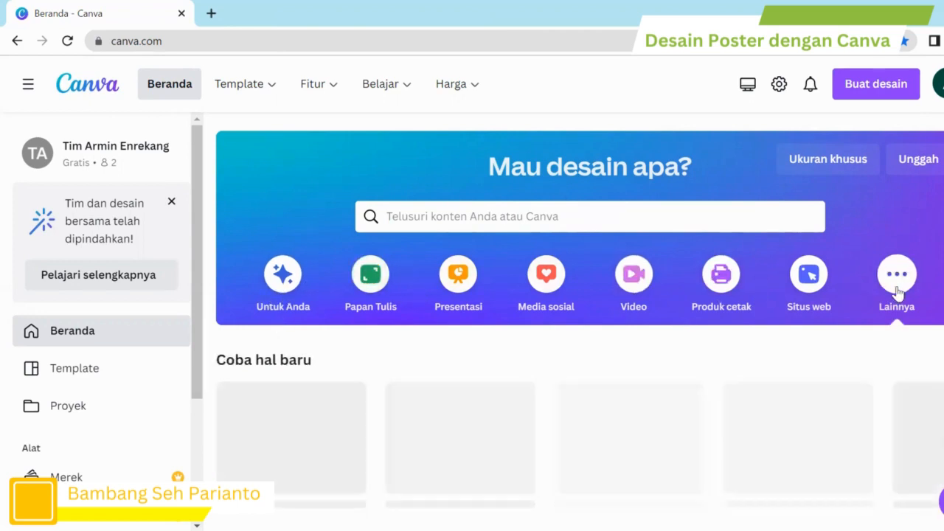
scroll(636, 374, "down", 3)
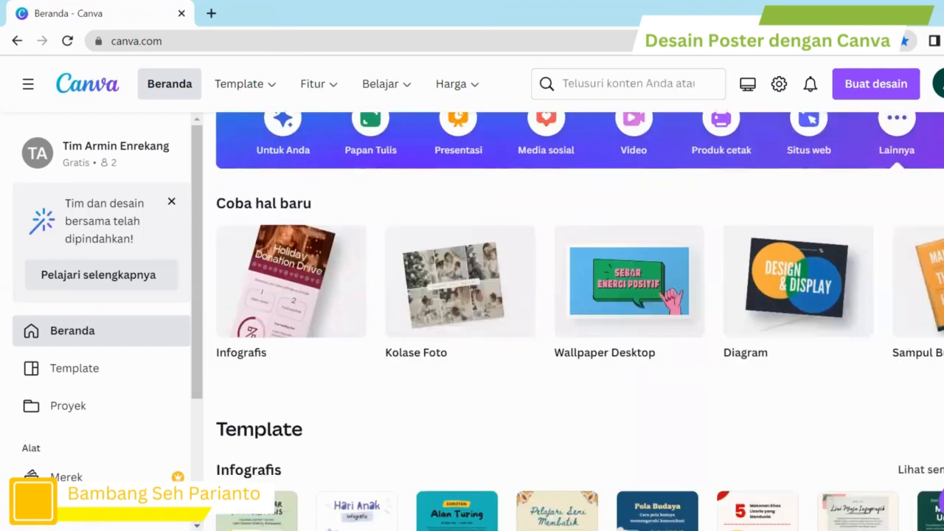
scroll(574, 292, "right", 5)
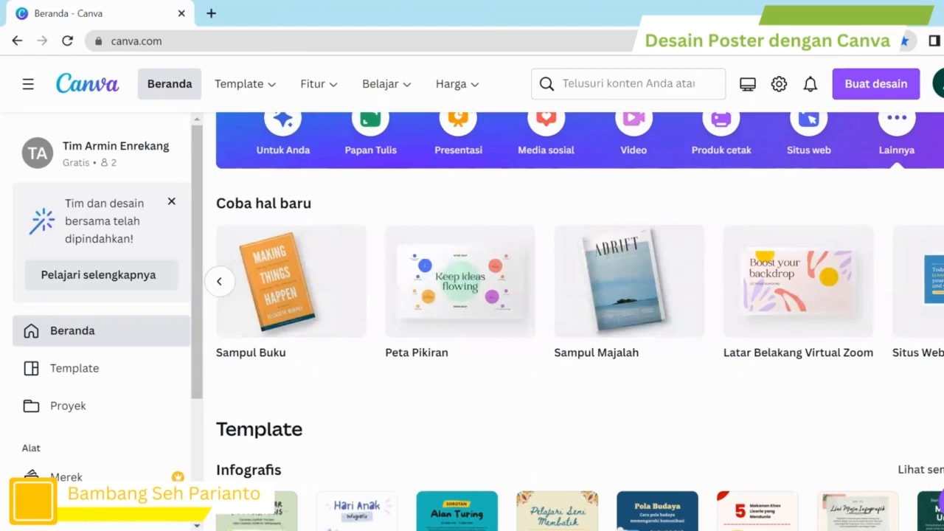
scroll(580, 292, "right", 5)
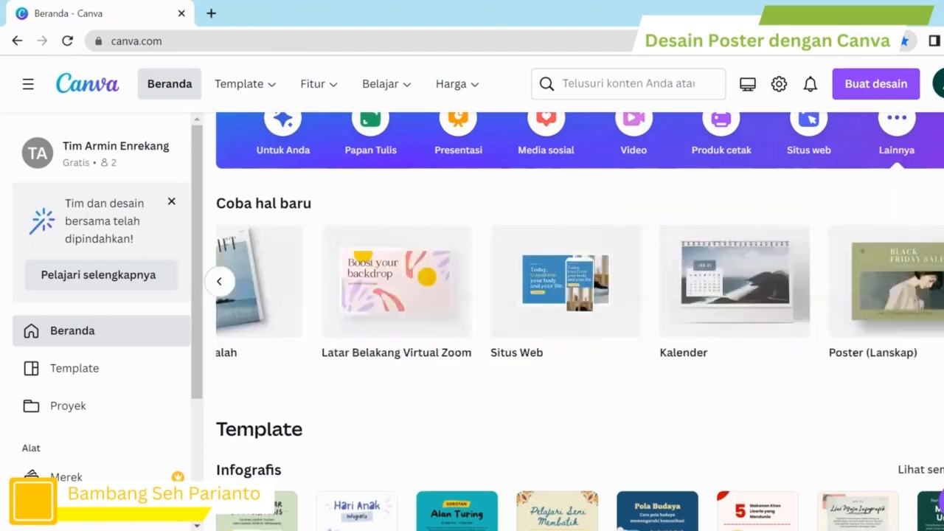
scroll(580, 292, "right", 10)
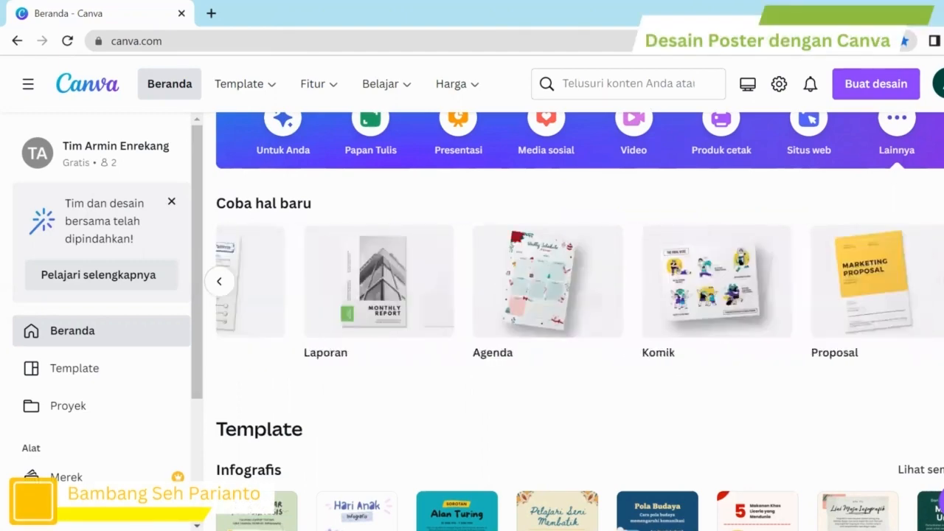
scroll(579, 293, "right", 5)
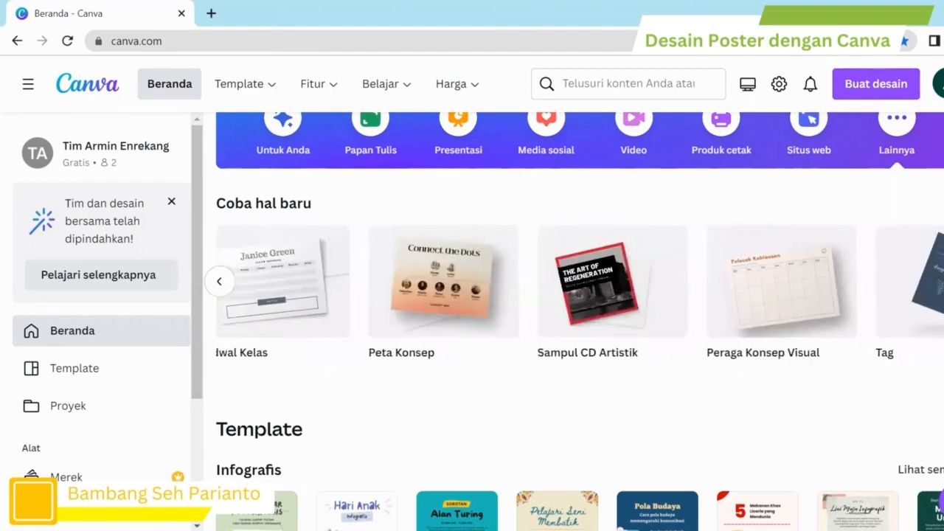
scroll(580, 292, "right", 5)
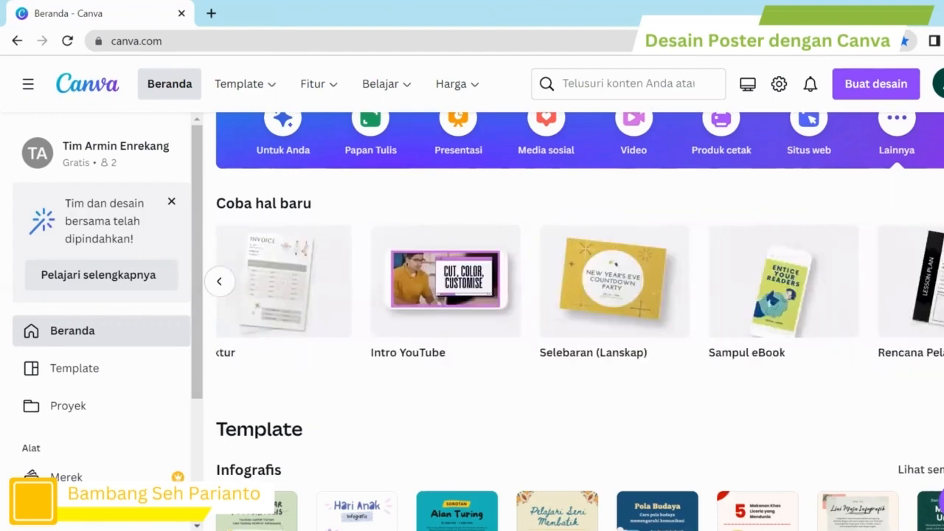
scroll(754, 284, "right", 3)
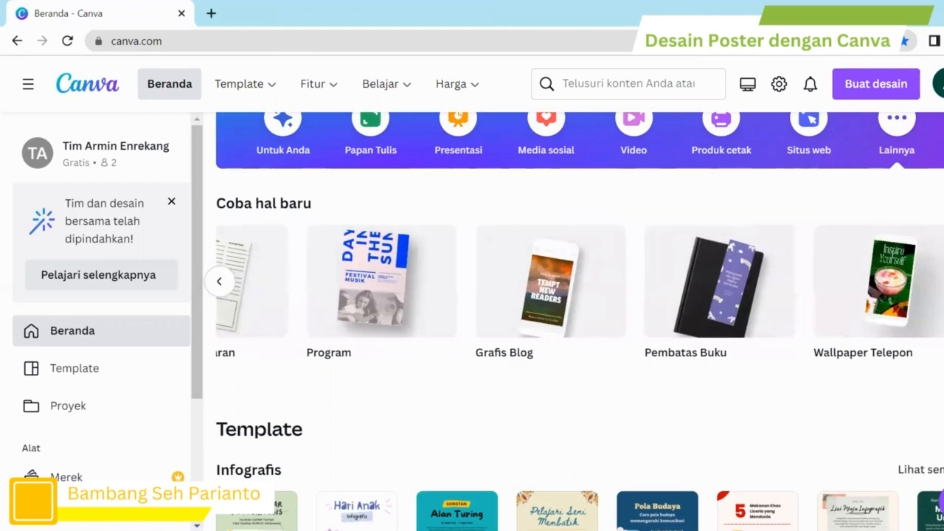
Step: Return to the top of the home page and activate the template search box
scroll(754, 285, "up", 1)
scroll(753, 285, "up", 2)
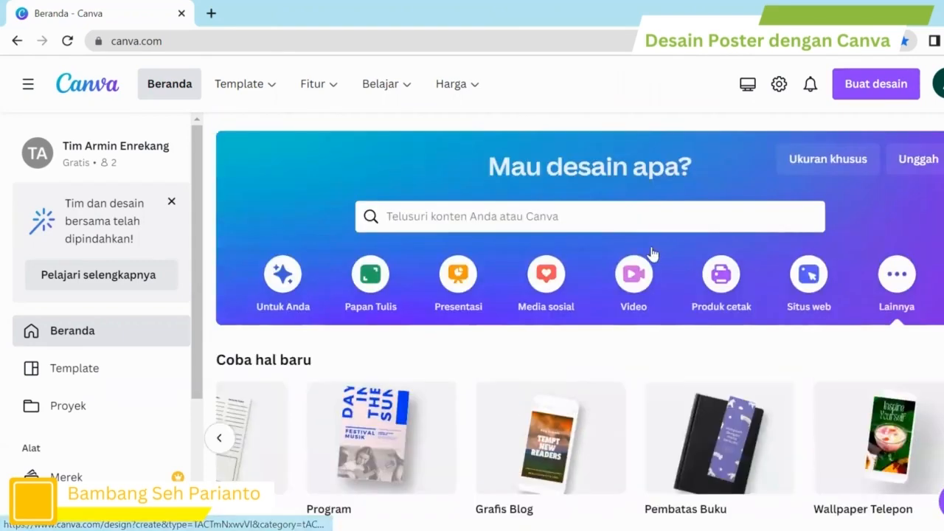
left_click(449, 215)
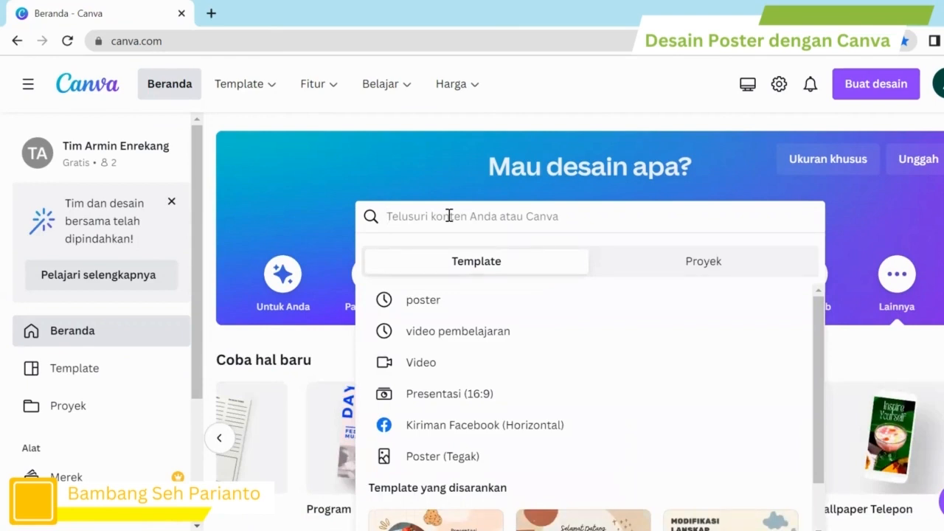
Step: Search Canva's templates for 'poster'
type("poster")
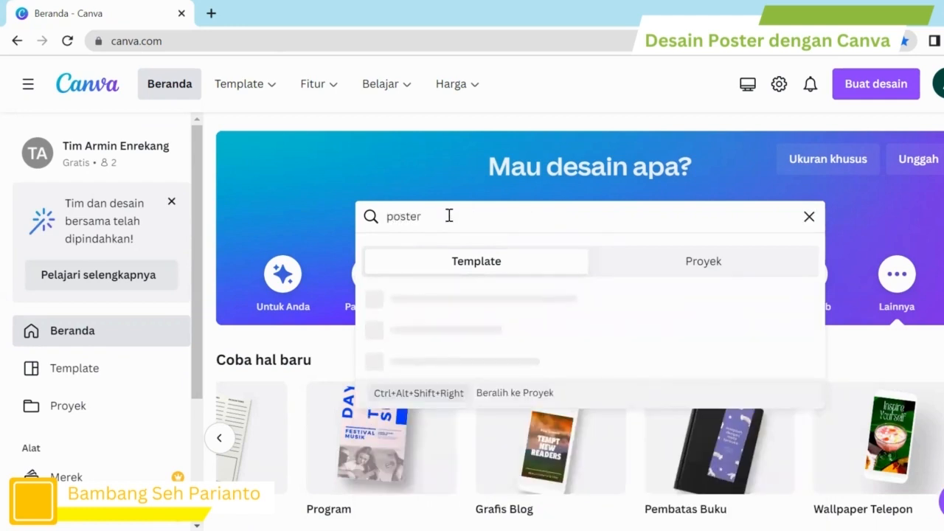
key("Return")
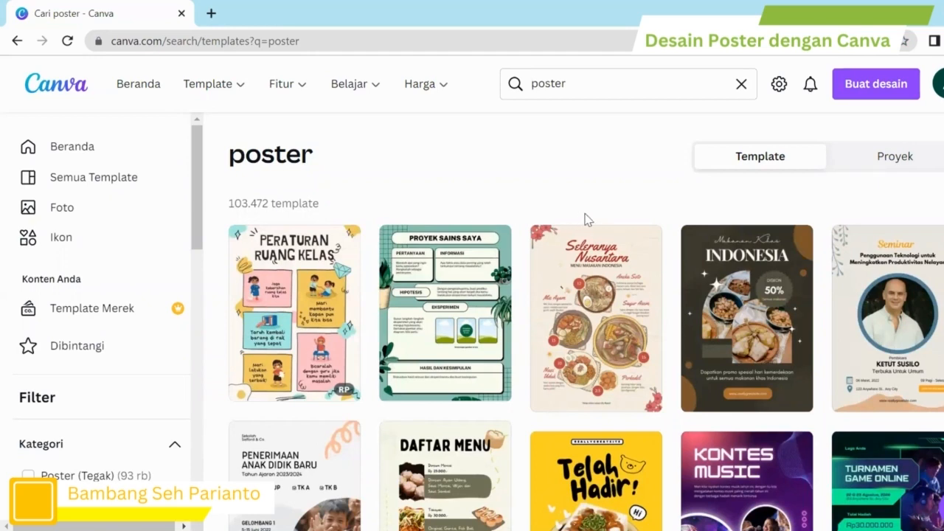
Step: Browse the poster results and preview the green Aku Bisa template from its options menu
mouse_move(652, 237)
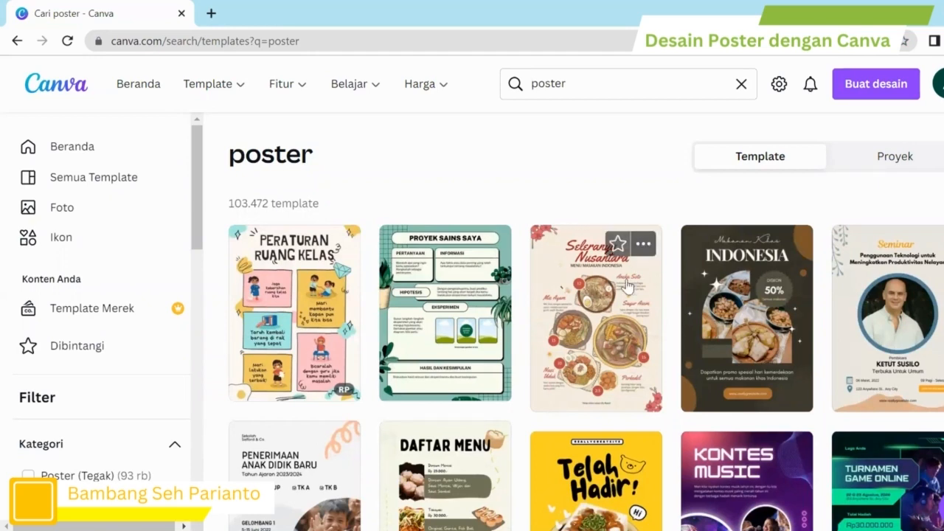
scroll(559, 419, "down", 2)
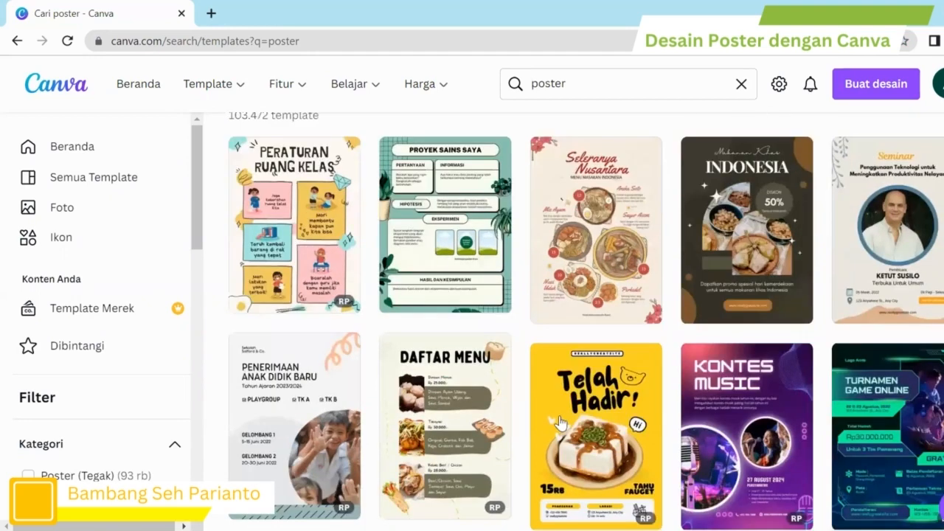
scroll(560, 422, "down", 2)
scroll(562, 422, "down", 3)
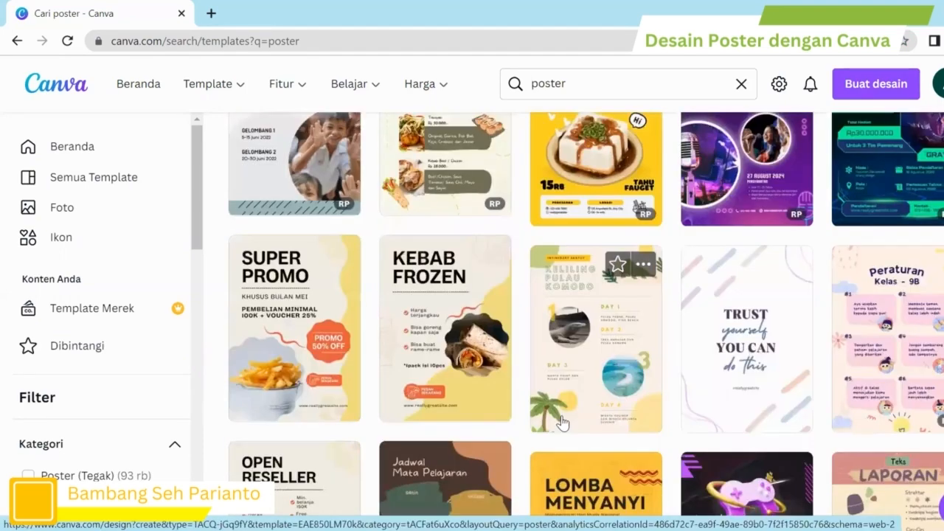
scroll(563, 422, "down", 4)
scroll(562, 422, "down", 4)
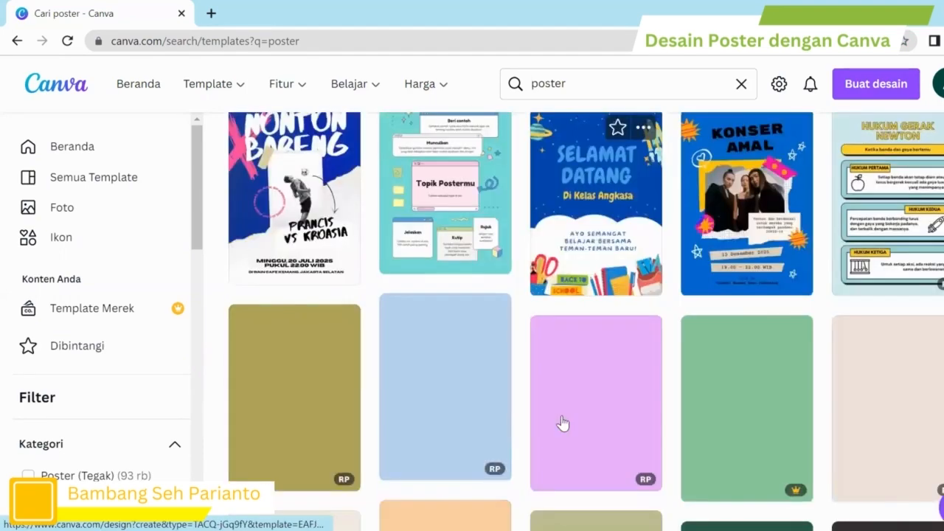
scroll(562, 422, "down", 2)
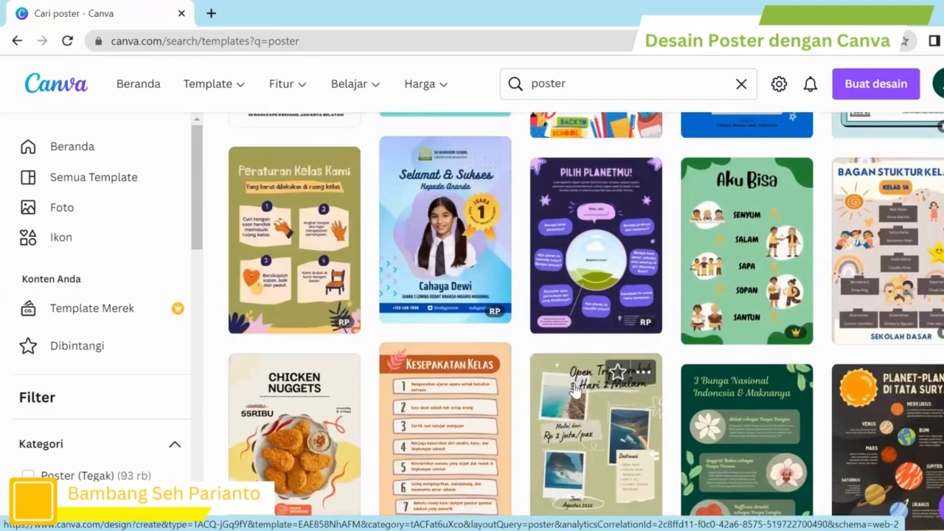
scroll(590, 348, "down", 1)
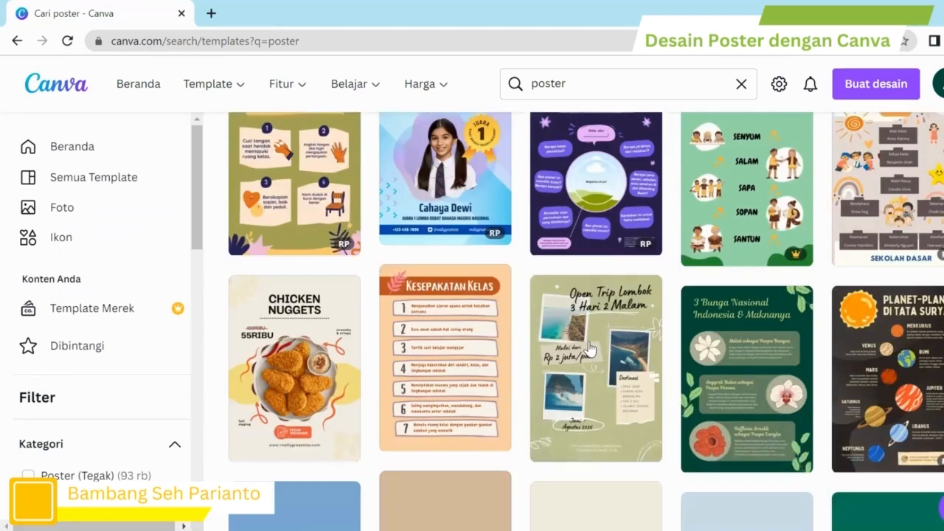
scroll(591, 349, "down", 1)
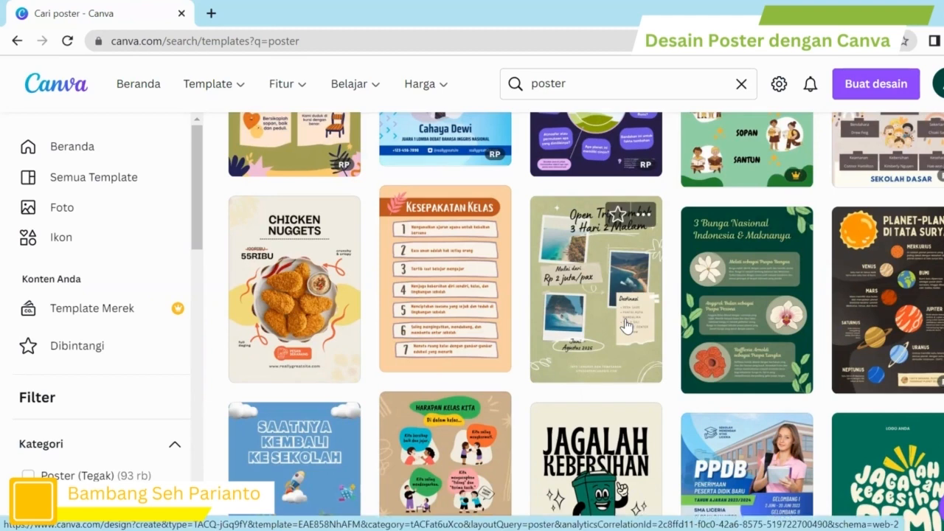
scroll(625, 324, "up", 1)
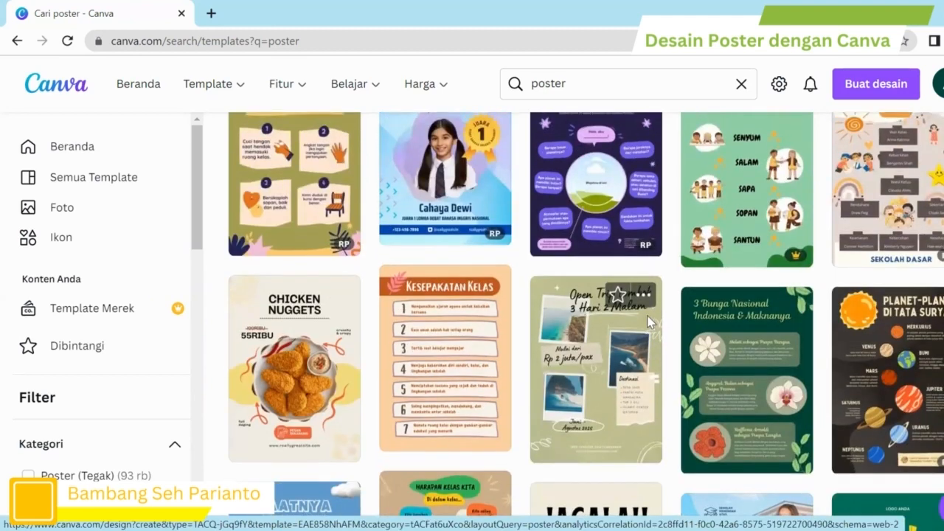
scroll(649, 322, "up", 1)
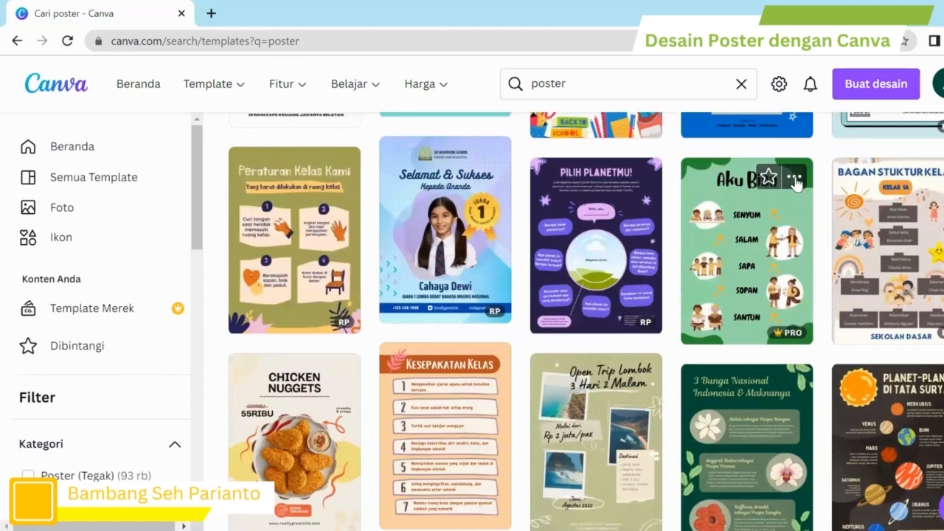
left_click(794, 180)
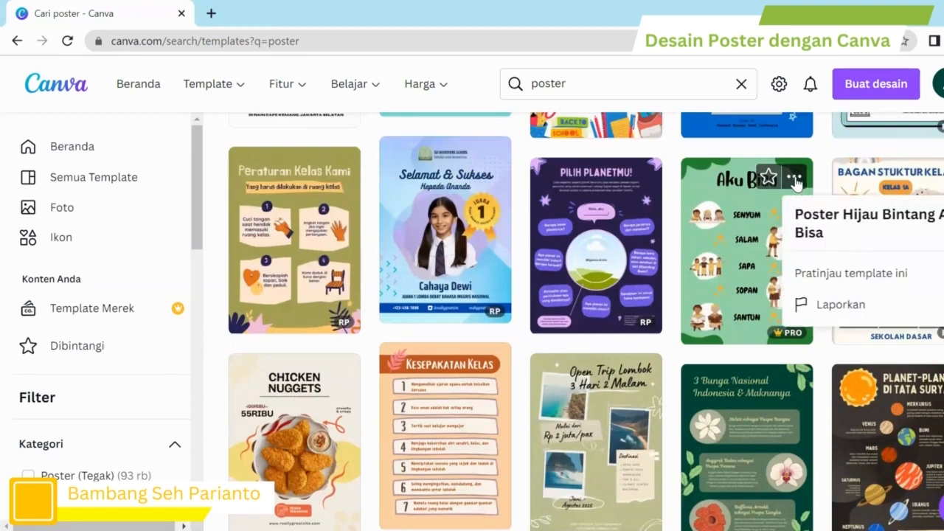
left_click(865, 272)
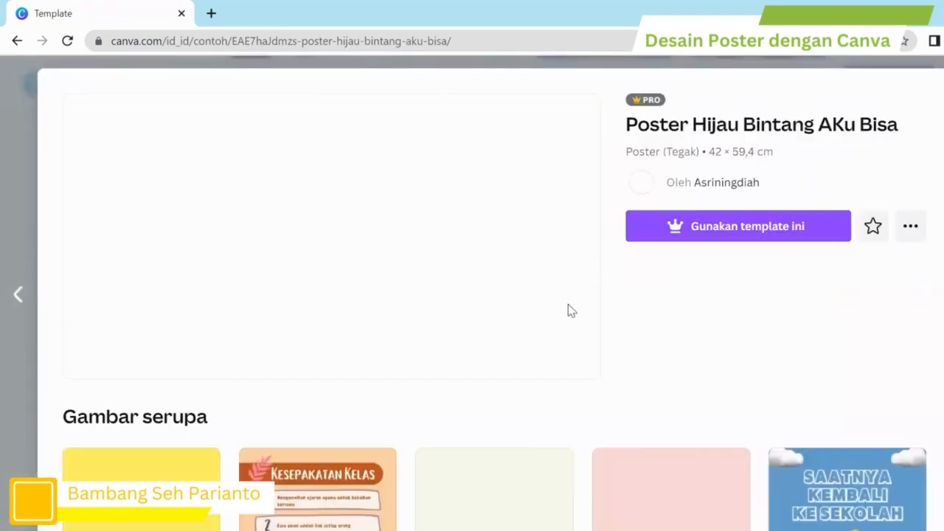
Step: Leave the Aku Bisa preview and open the orange Spesial Menu risoles template for editing
left_click(726, 236)
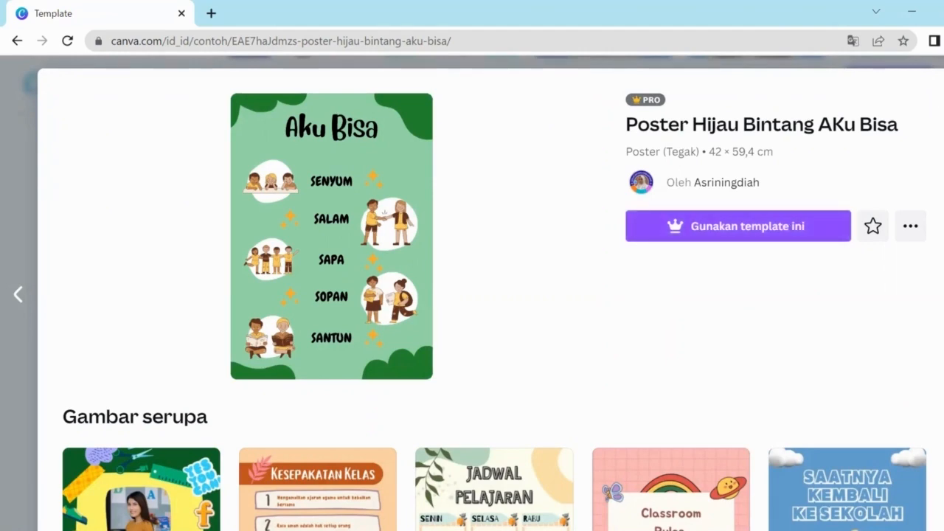
key("alt+Left")
scroll(574, 317, "down", 2)
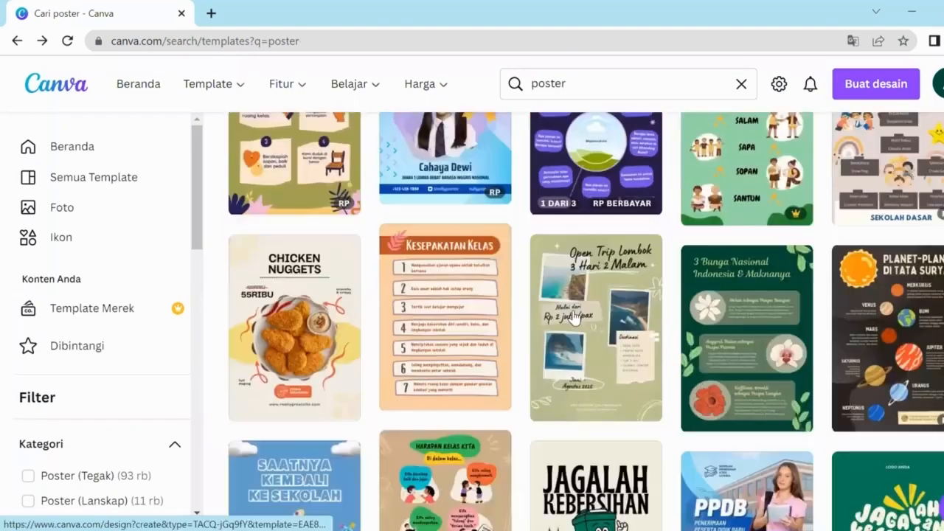
scroll(573, 317, "down", 5)
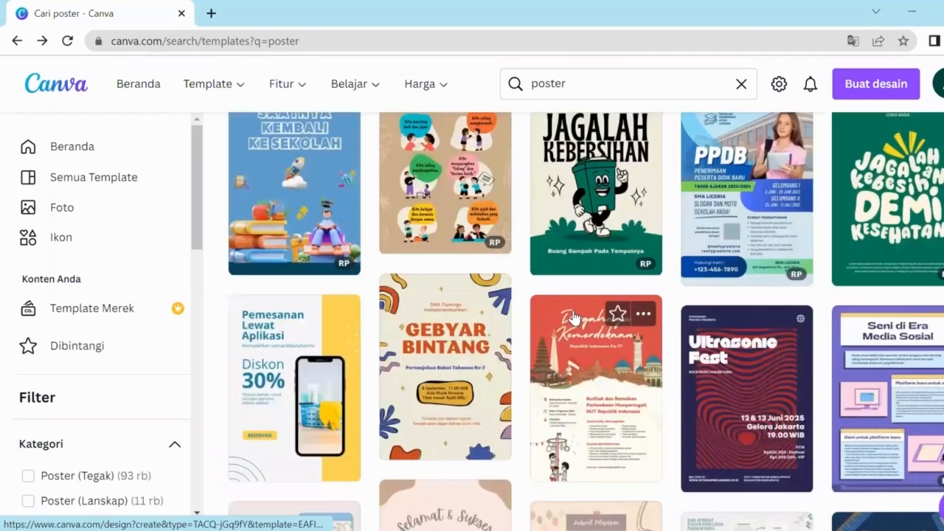
scroll(574, 317, "down", 2)
scroll(573, 317, "down", 2)
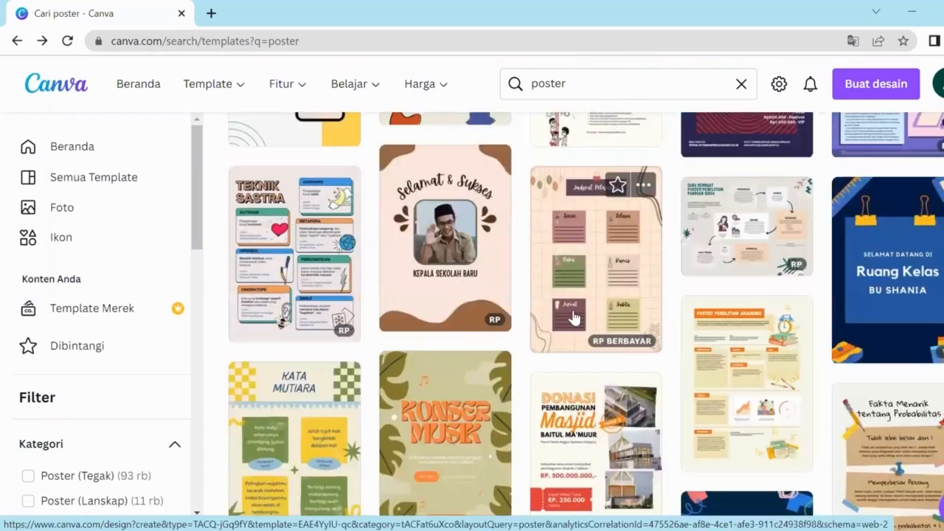
scroll(574, 317, "down", 3)
scroll(574, 317, "down", 3)
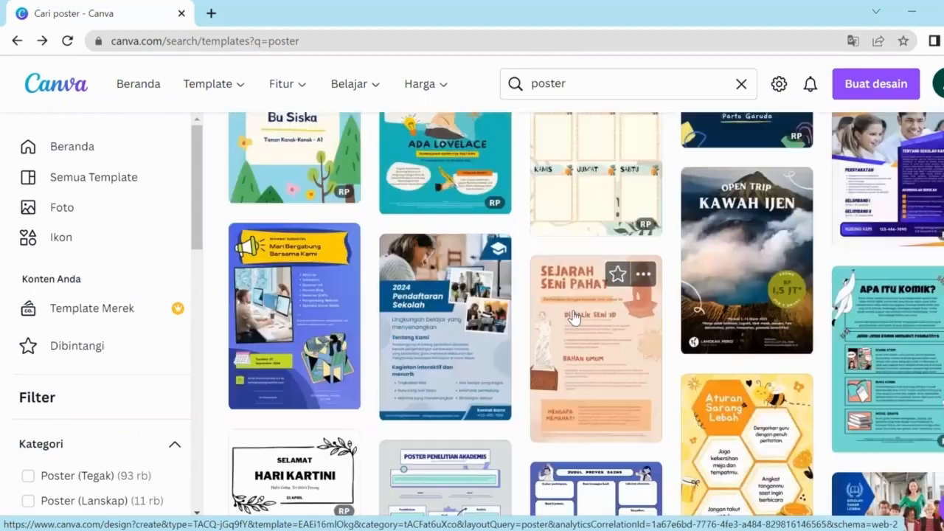
scroll(574, 317, "down", 3)
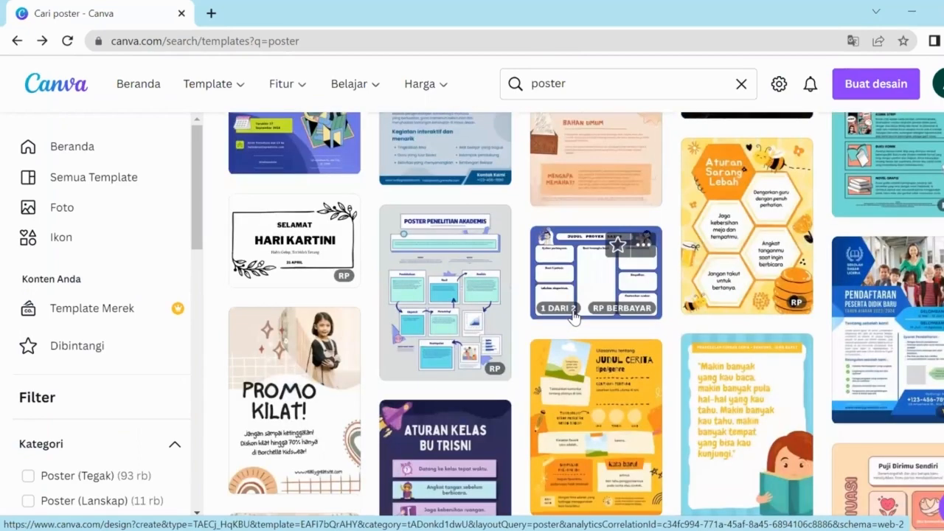
scroll(573, 315, "down", 3)
scroll(574, 318, "down", 3)
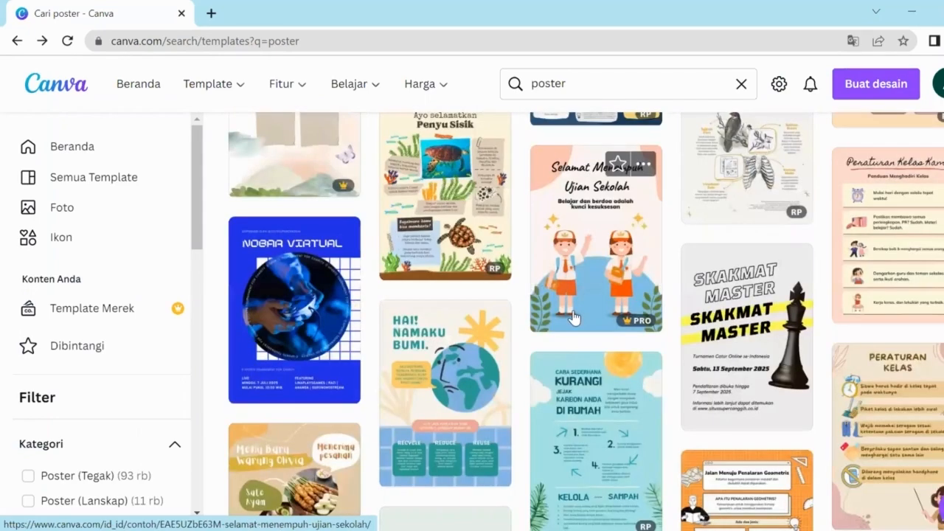
scroll(574, 317, "down", 3)
scroll(573, 315, "down", 3)
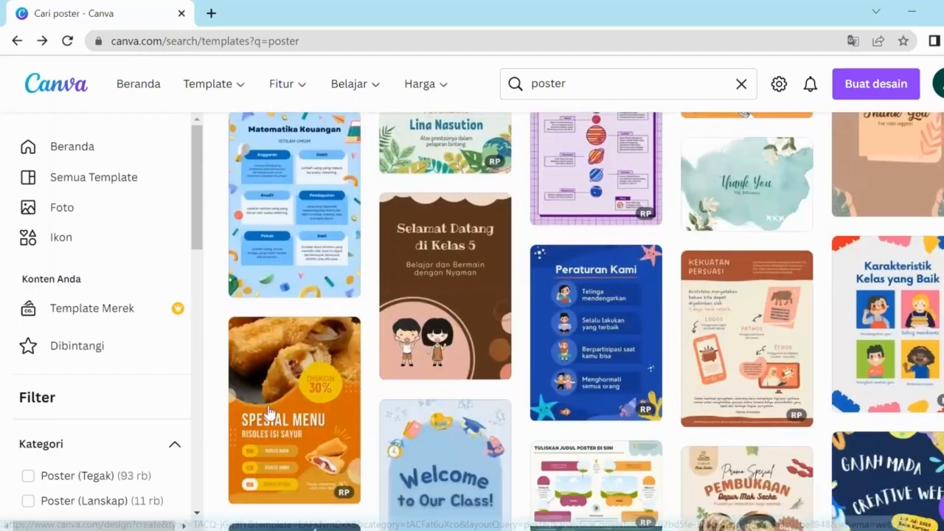
scroll(286, 288, "down", 3)
scroll(287, 273, "up", 1)
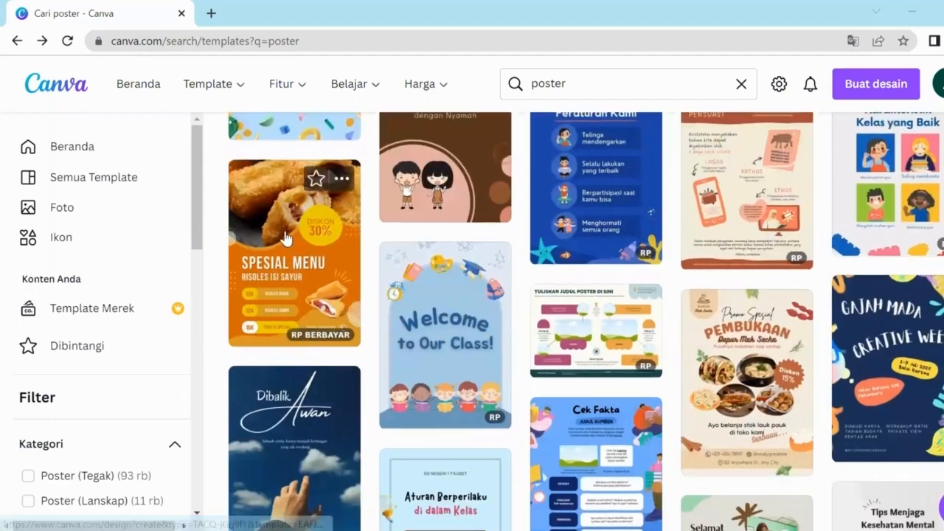
mouse_move(298, 337)
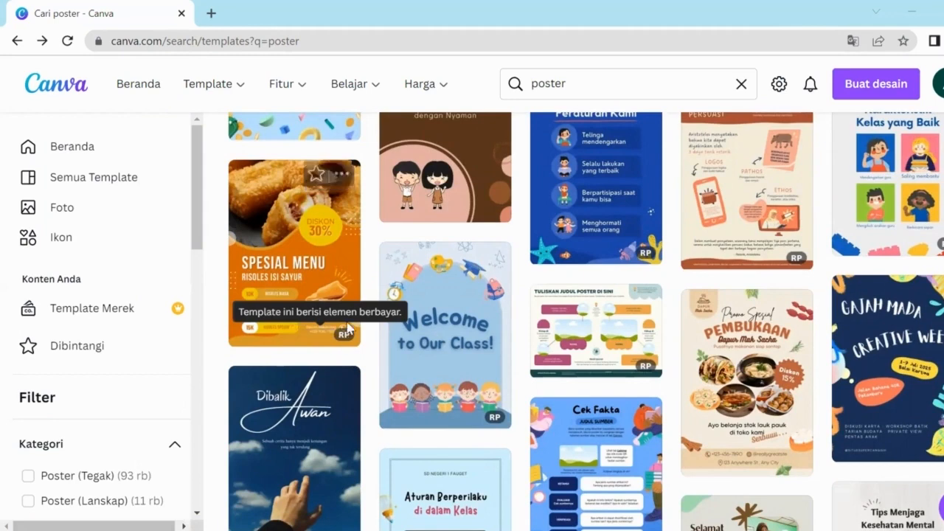
left_click(294, 265)
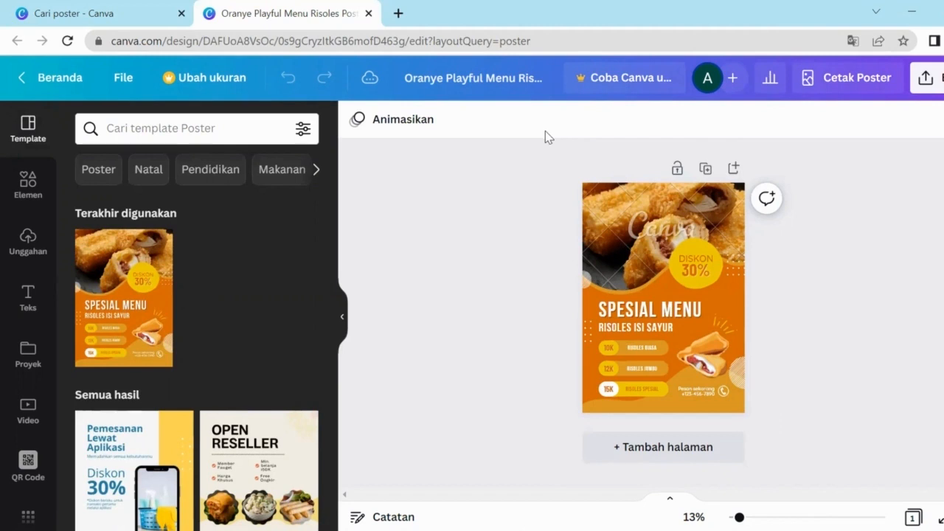
Step: Open the Ubah ukuran menu showing the poster's 42 × 59,4 cm size
left_click(184, 85)
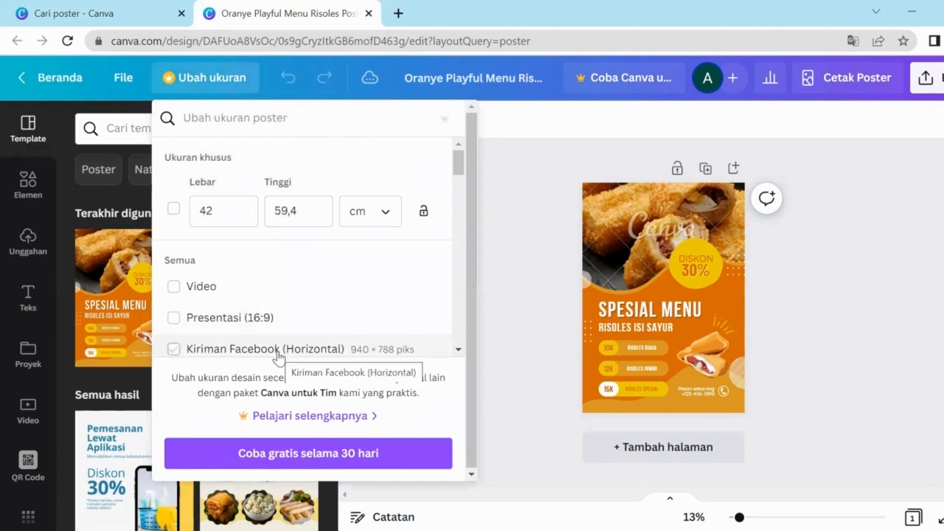
Step: Close the resize menu, select the risoles photo and review its Edit gambar effects
left_click(623, 344)
left_click(614, 255)
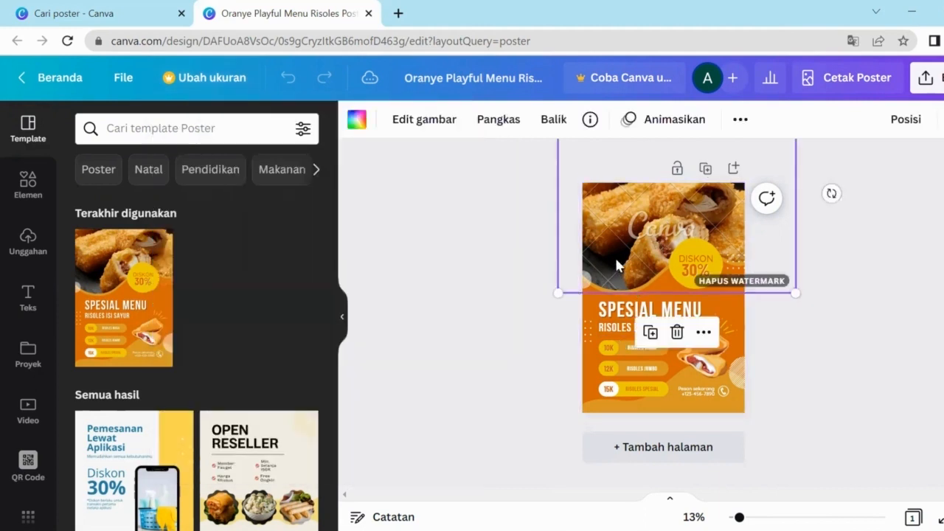
left_click(423, 120)
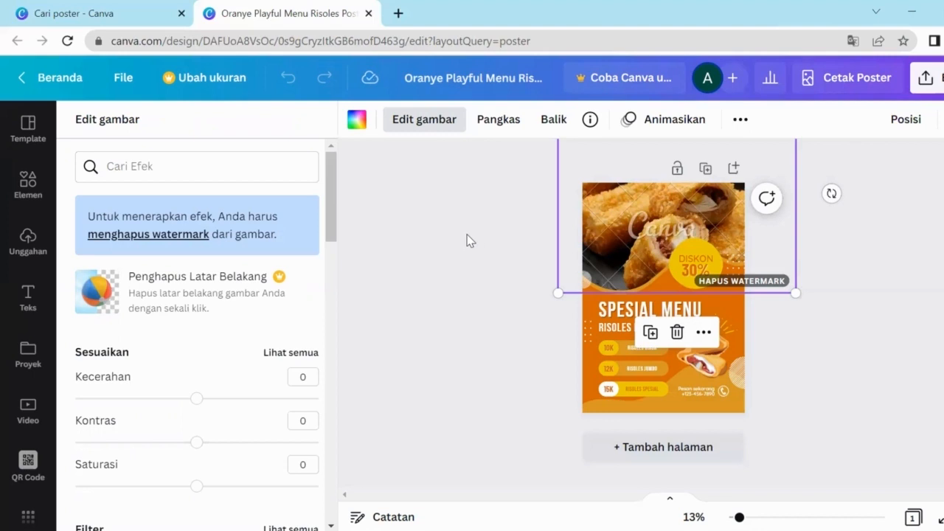
key("Escape")
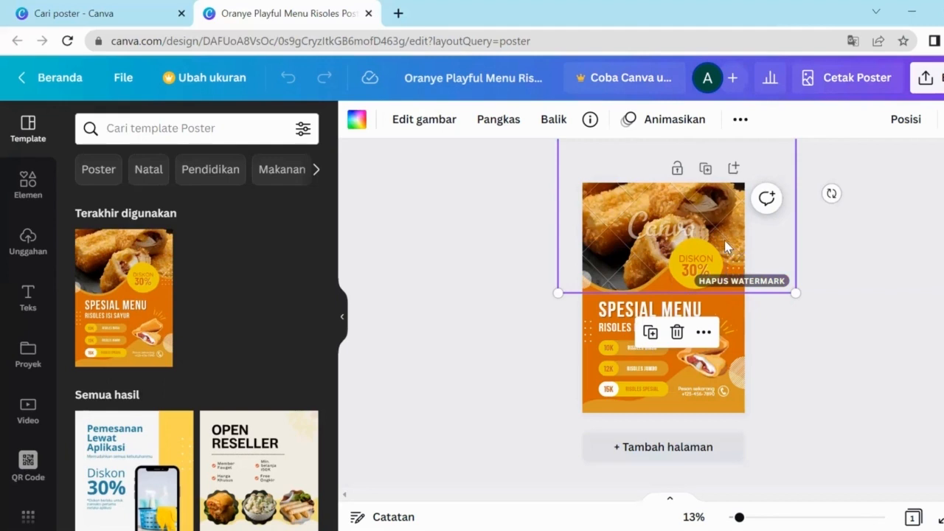
Step: Check the HAPUS WATERMARK offer, dismiss it, and delete the watermarked risoles photo
left_click(747, 286)
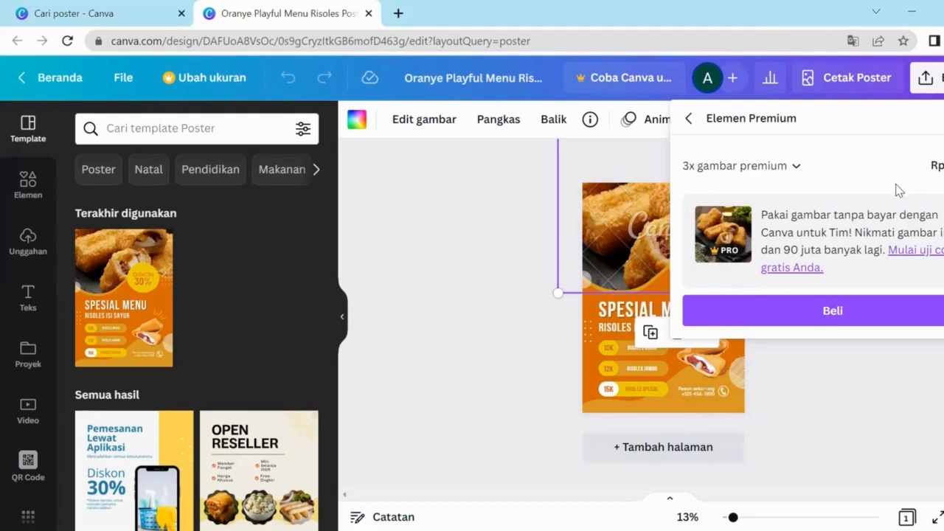
left_click(462, 224)
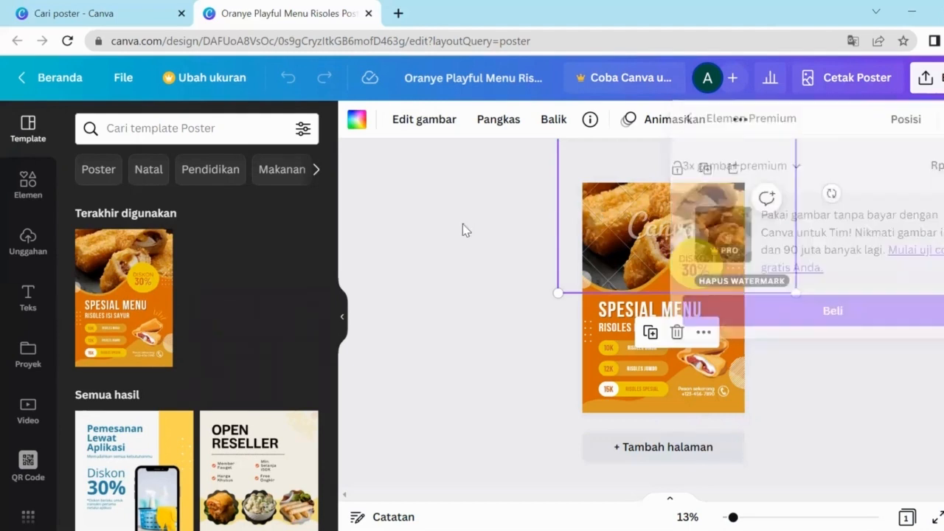
left_click(613, 239)
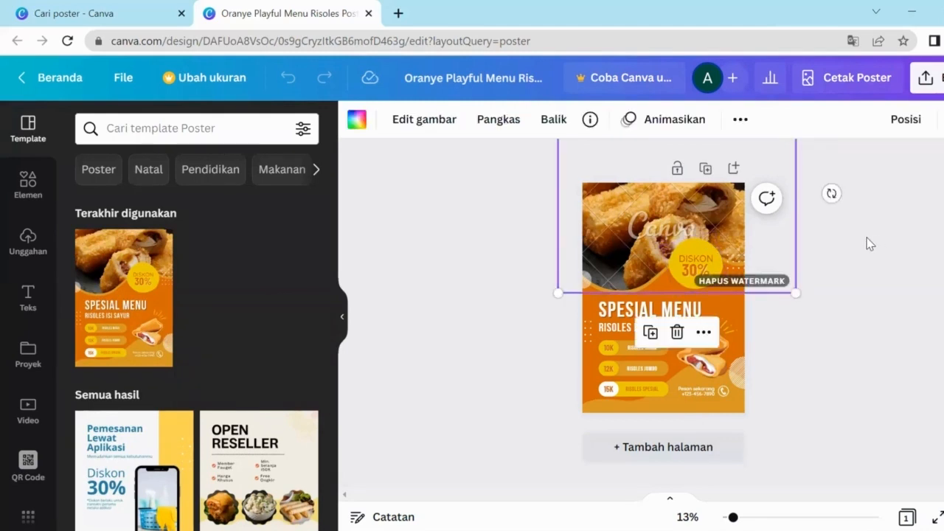
key("Delete")
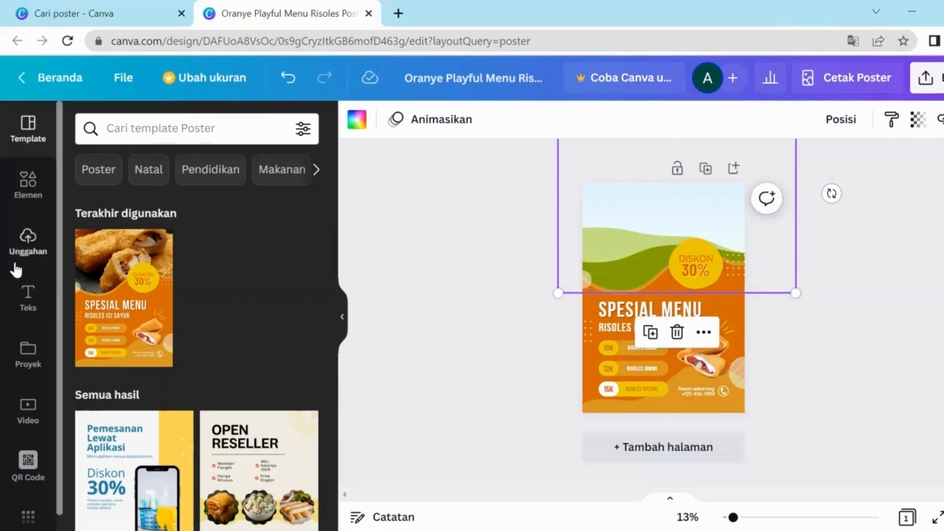
Step: Search the Elements library for 'susu'
left_click(24, 193)
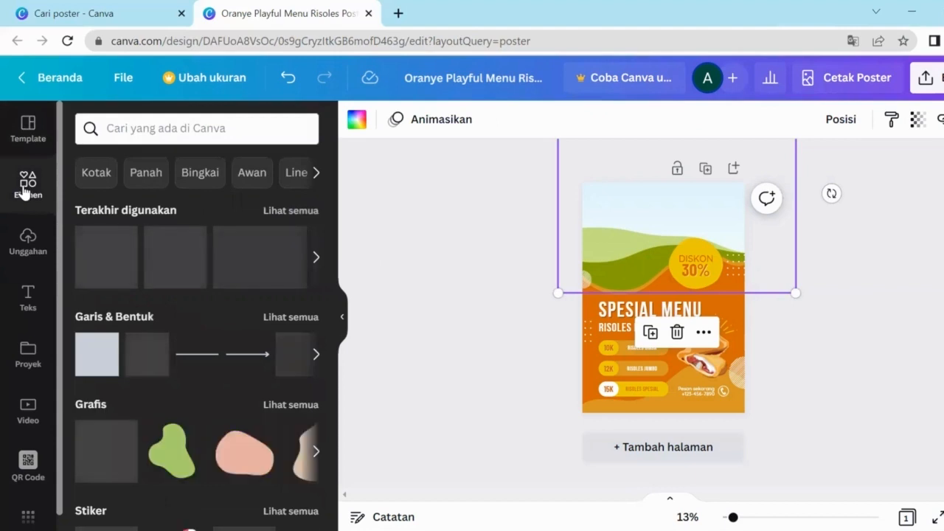
left_click(167, 129)
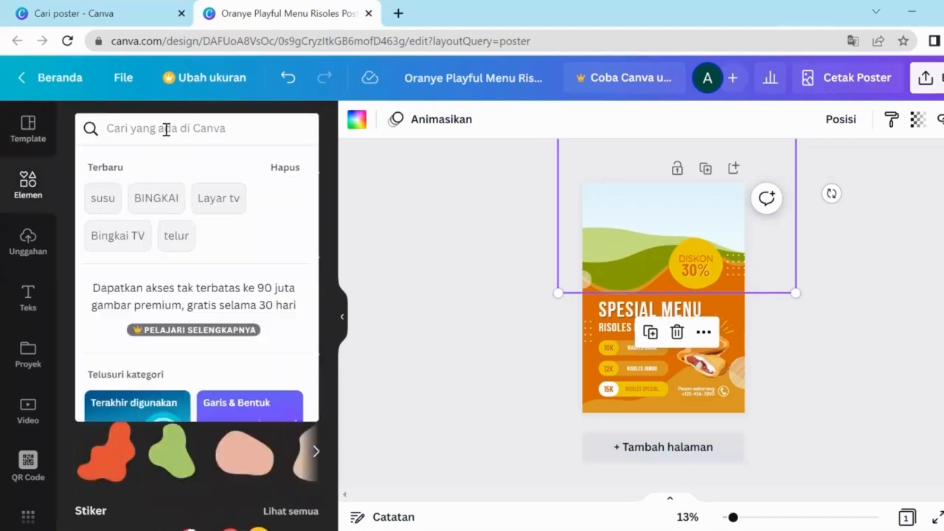
type("susu")
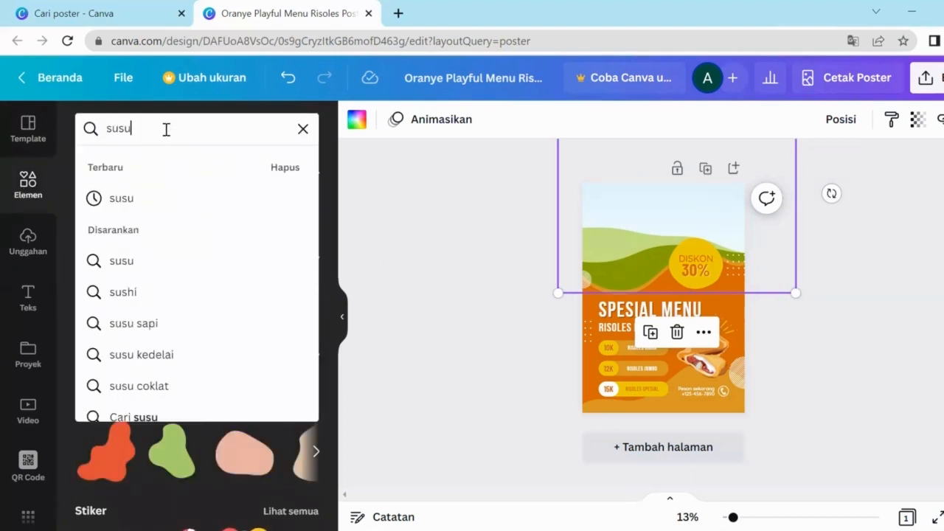
key("Return")
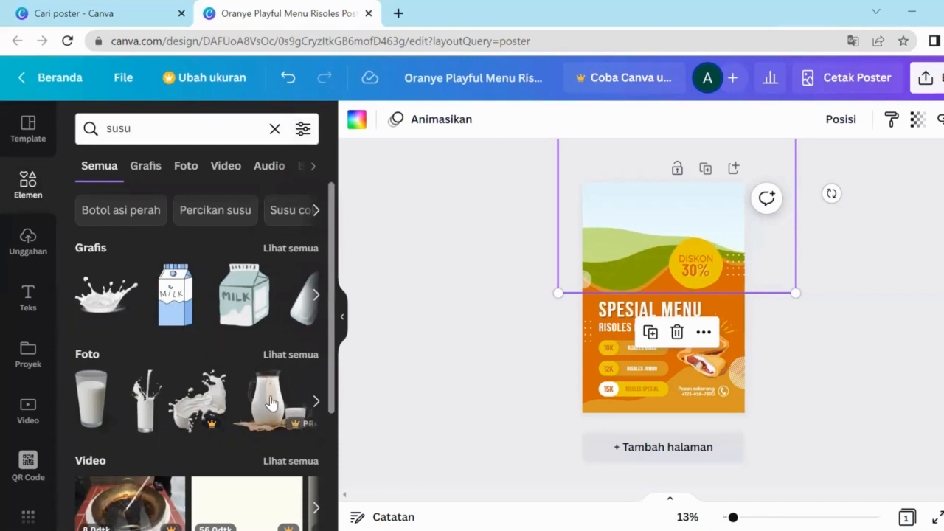
Step: Page through the milk graphics and photo carousels, then show all Grafis results
scroll(266, 405, "down", 3)
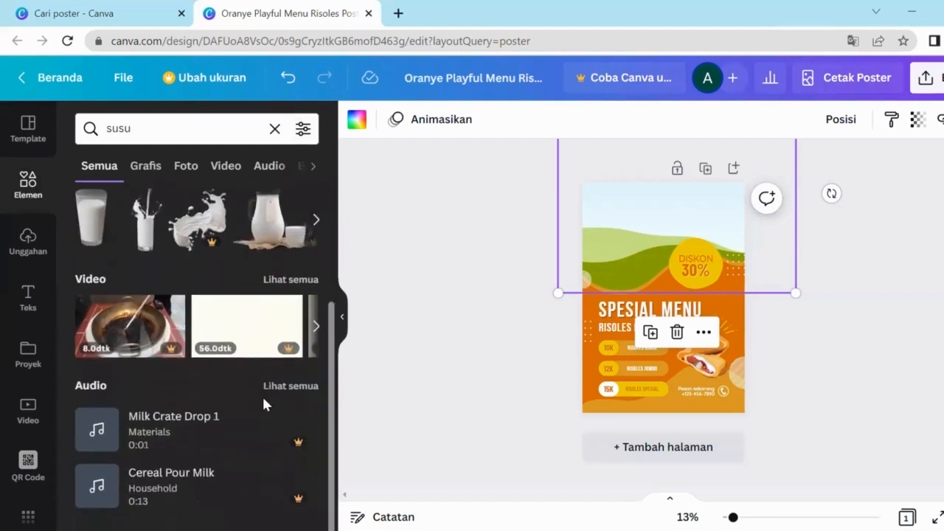
scroll(263, 398, "up", 3)
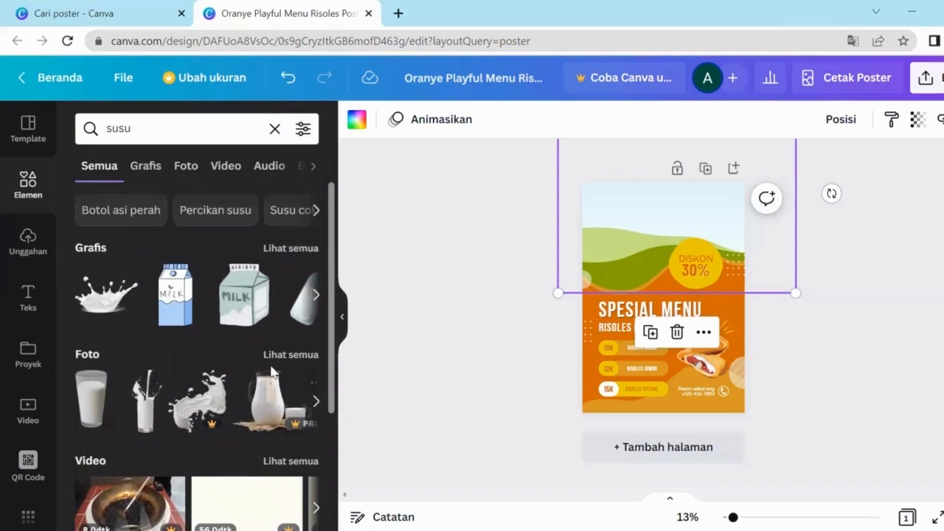
left_click(317, 296)
left_click(316, 298)
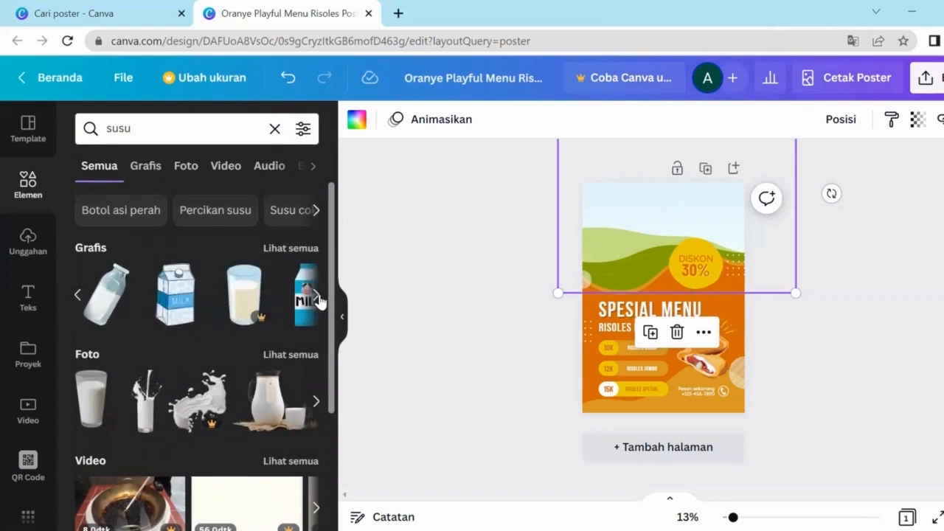
left_click(316, 296)
left_click(317, 296)
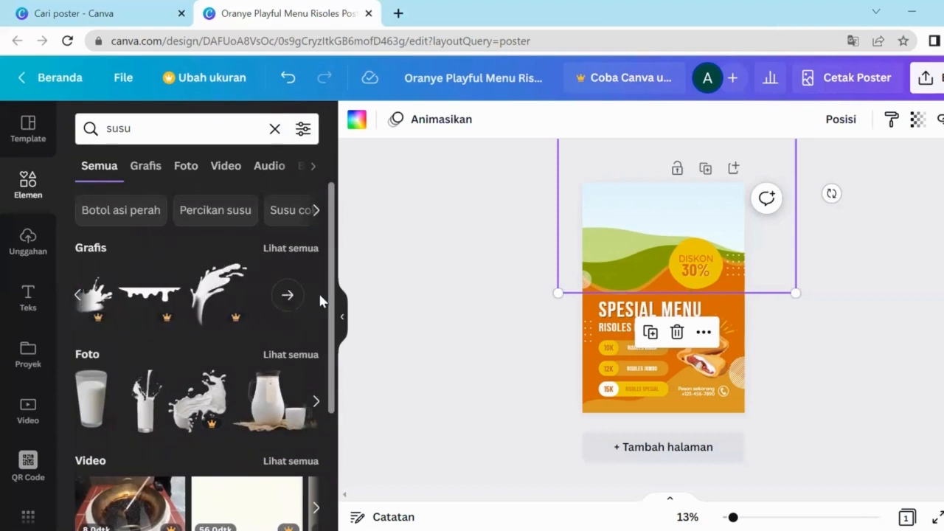
left_click(317, 404)
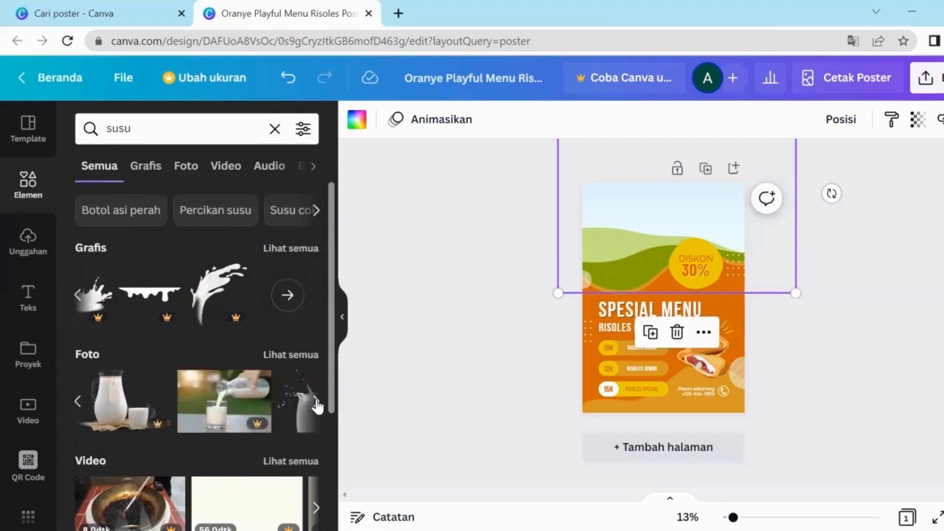
left_click(317, 403)
left_click(317, 403)
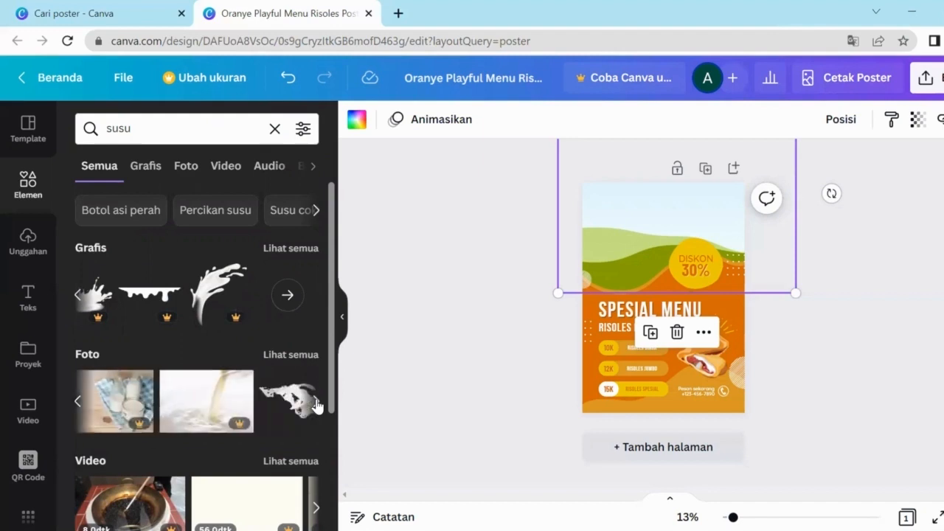
left_click(316, 403)
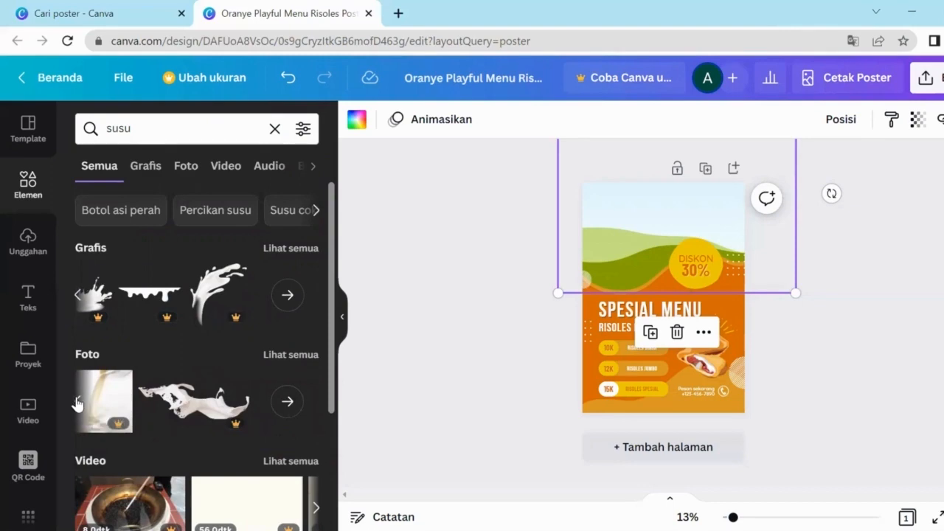
left_click(293, 306)
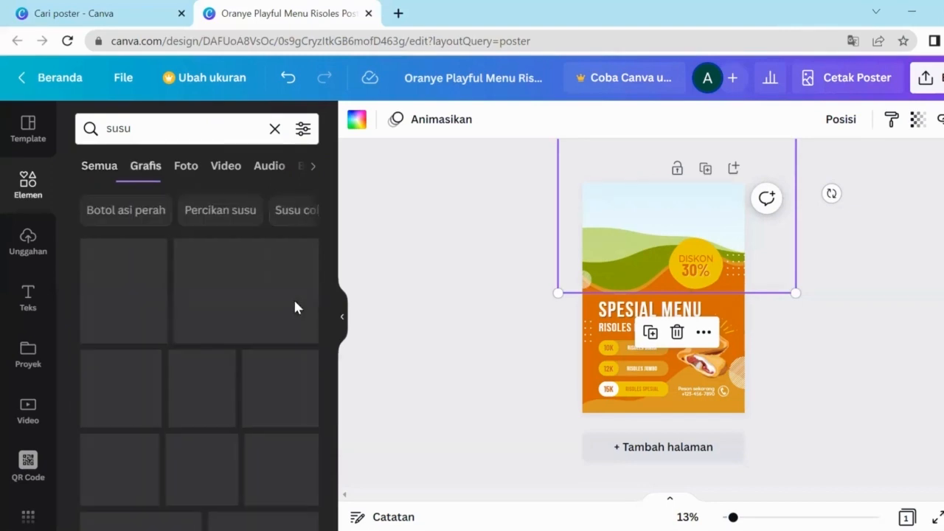
Step: Scroll through the susu Grafis results to browse the milk graphics
scroll(295, 335, "down", 5)
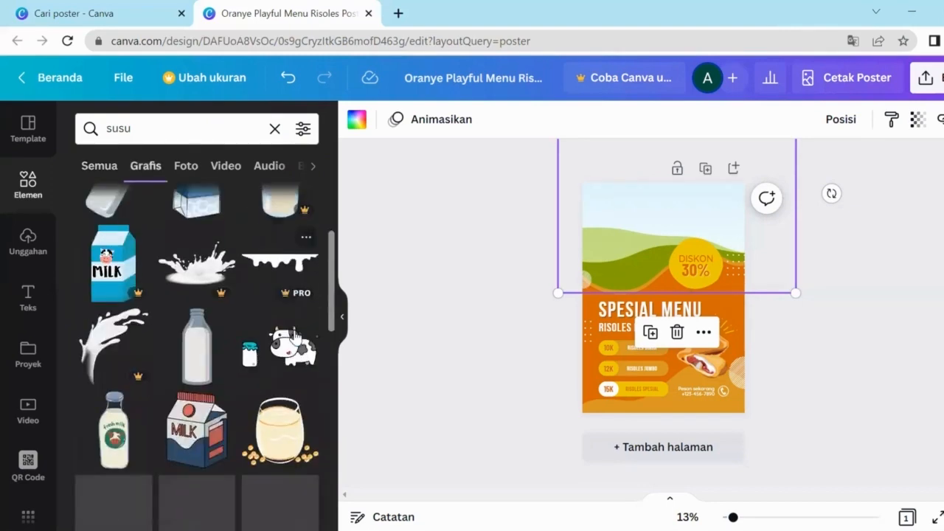
scroll(295, 335, "down", 7)
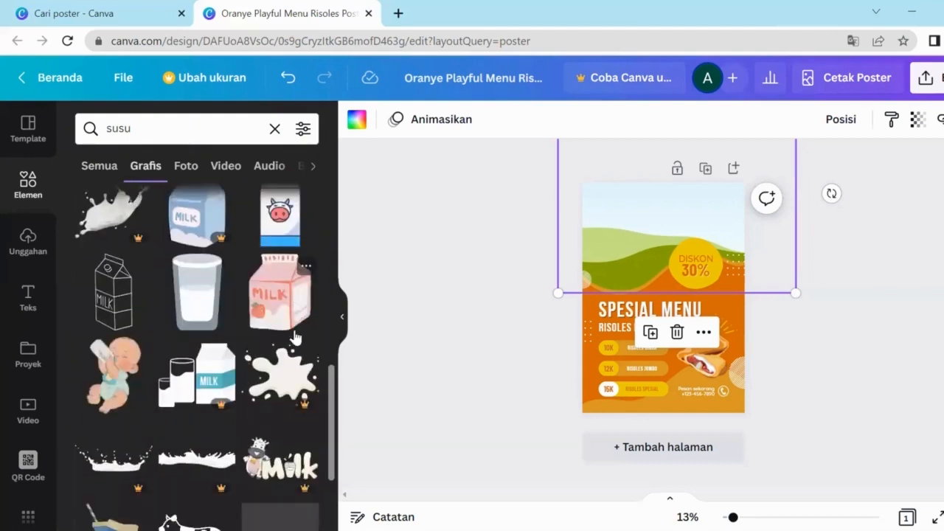
scroll(294, 336, "down", 8)
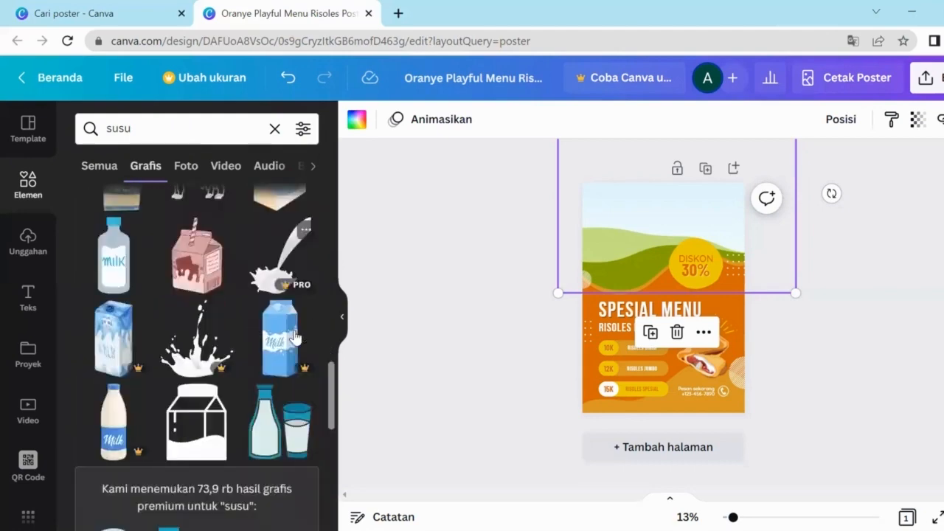
scroll(294, 335, "down", 8)
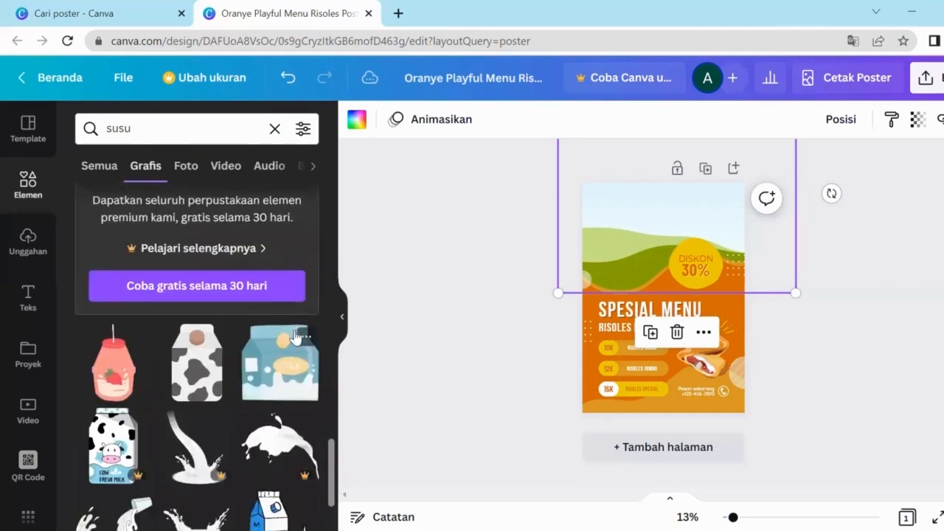
scroll(294, 336, "down", 8)
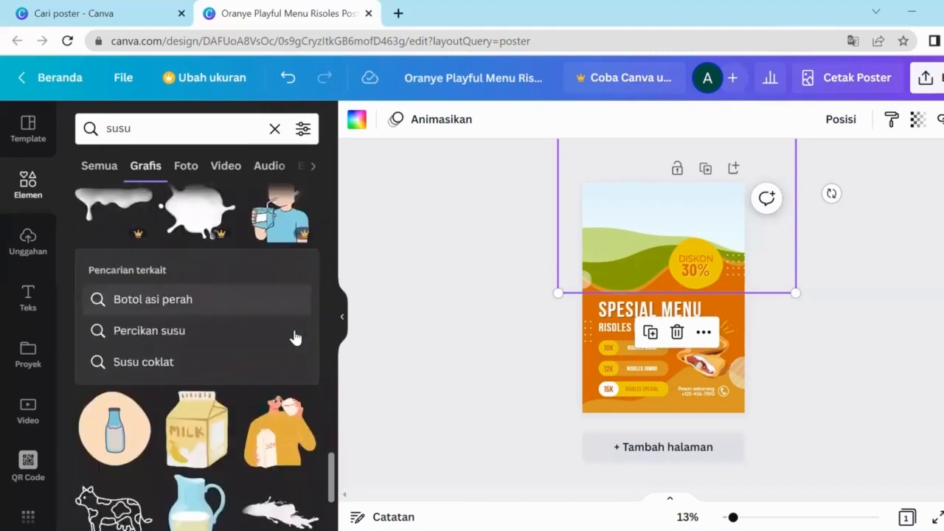
scroll(295, 336, "down", 5)
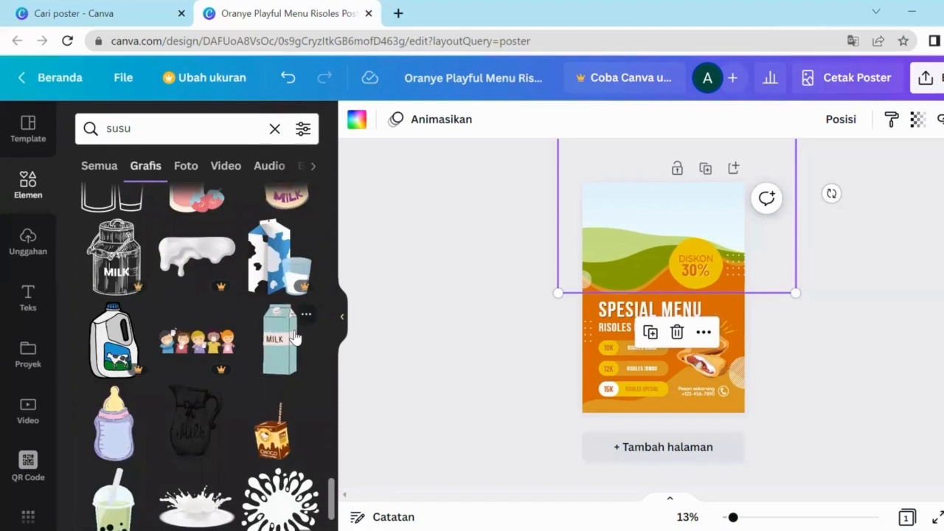
scroll(201, 387, "up", 10)
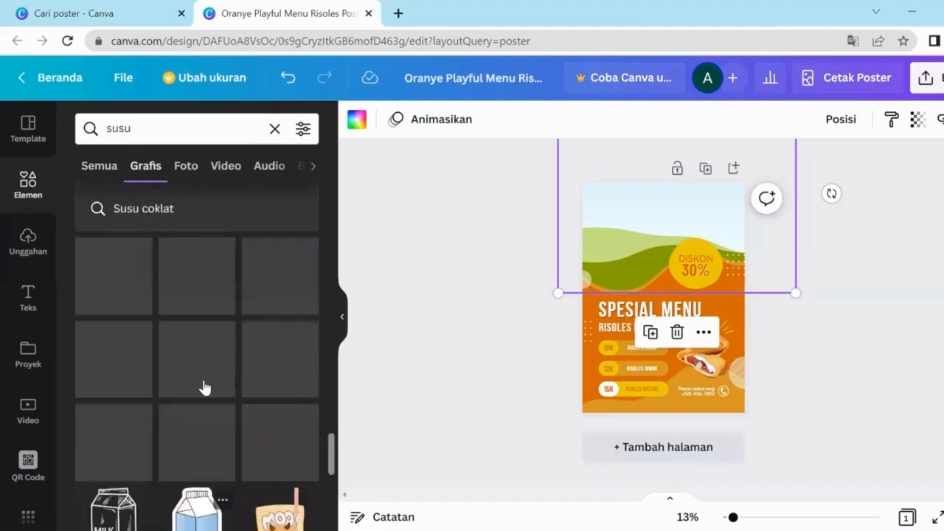
scroll(181, 340, "up", 3)
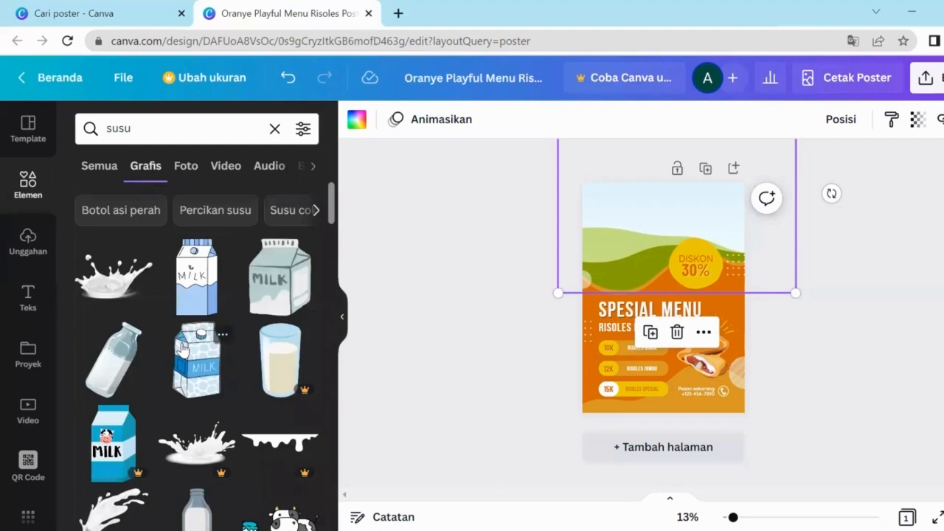
scroll(185, 350, "down", 5)
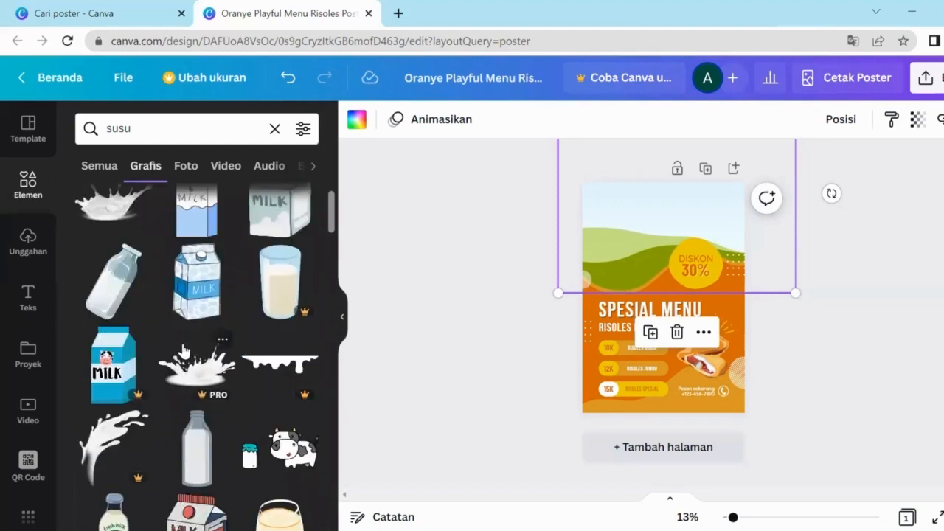
scroll(186, 352, "down", 3)
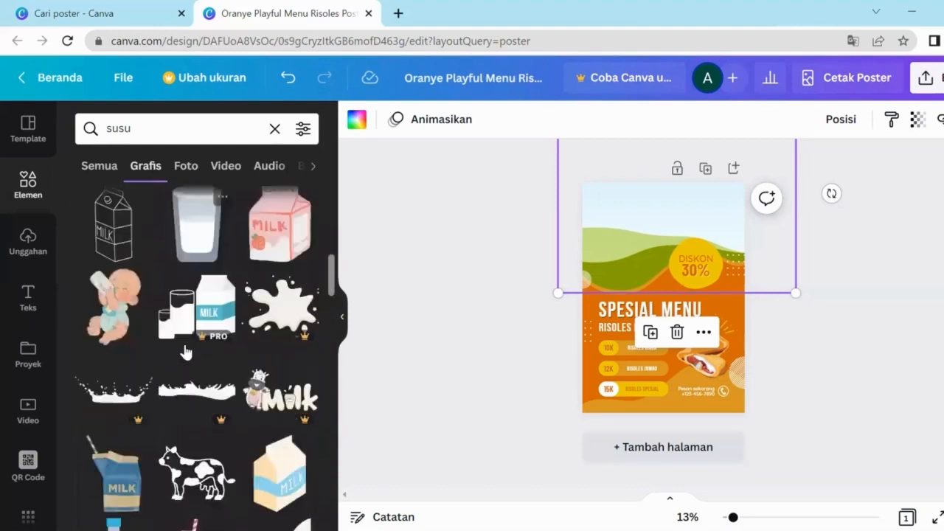
scroll(191, 353, "down", 5)
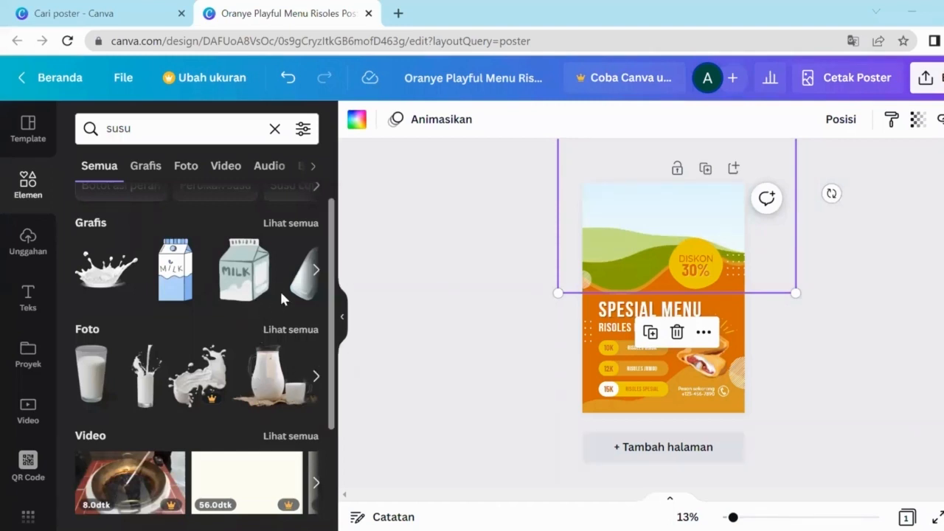
Step: Reopen the full milk graphics list, then clear the susu search
left_click(313, 284)
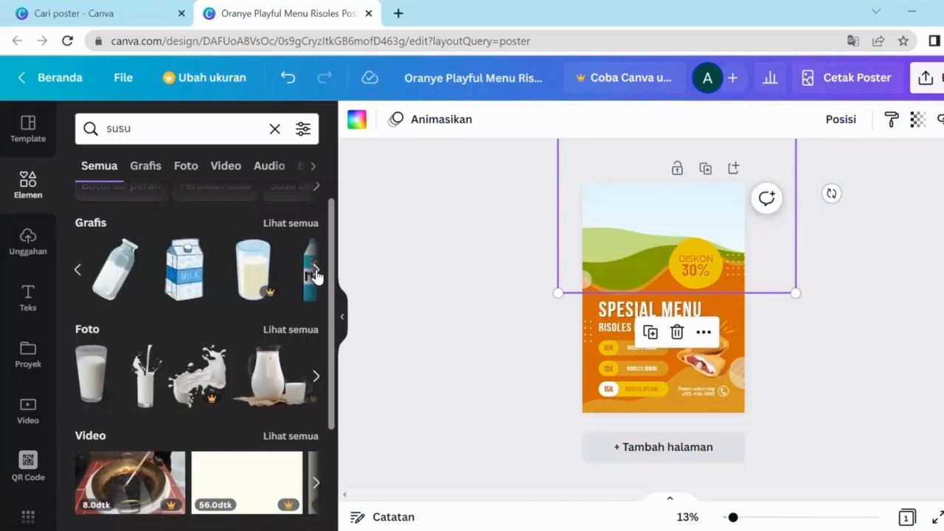
left_click(316, 281)
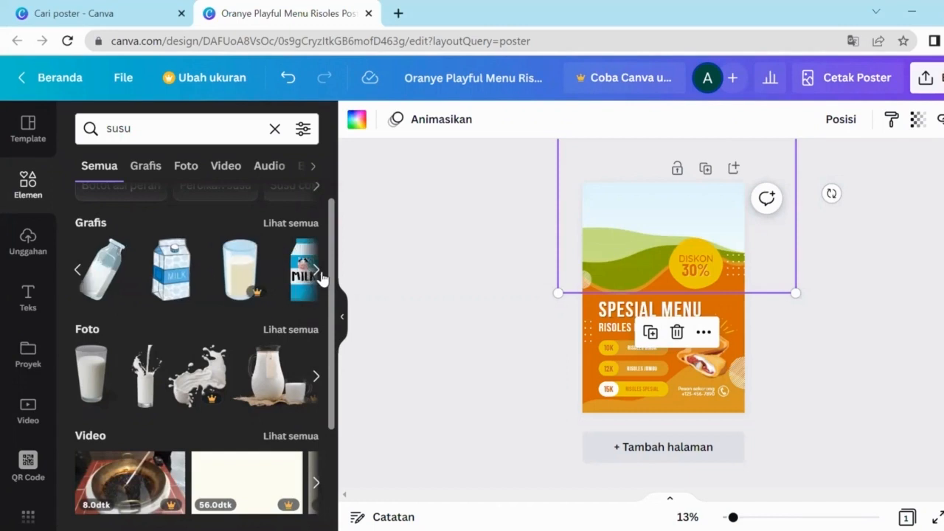
left_click(287, 270)
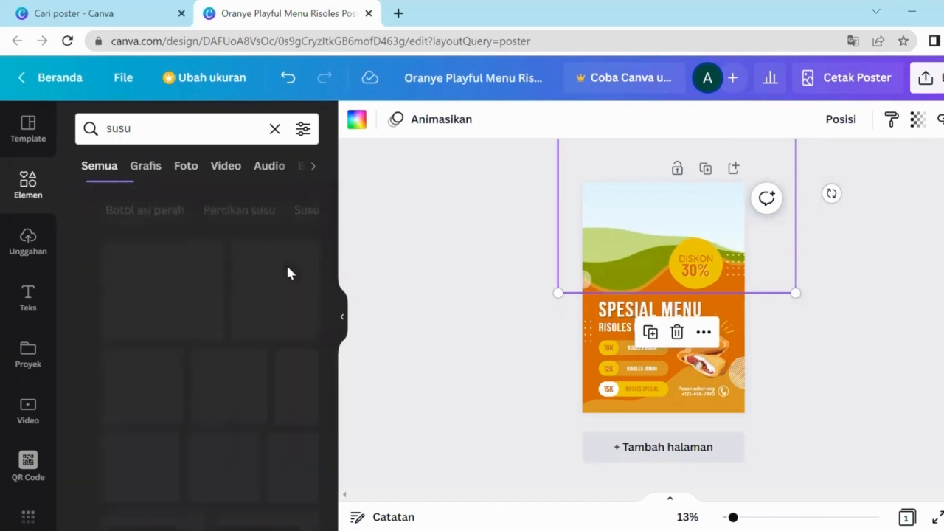
scroll(288, 332, "down", 8)
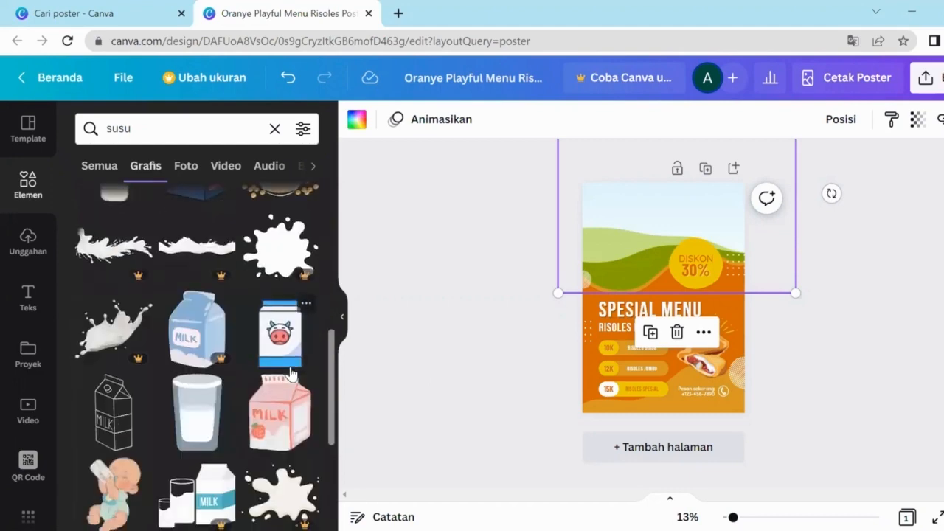
scroll(288, 354, "down", 2)
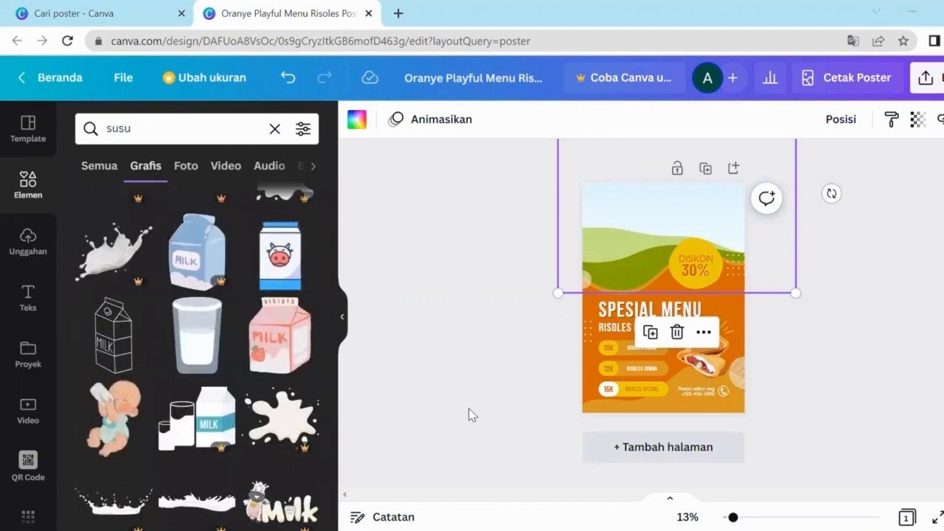
left_click(274, 128)
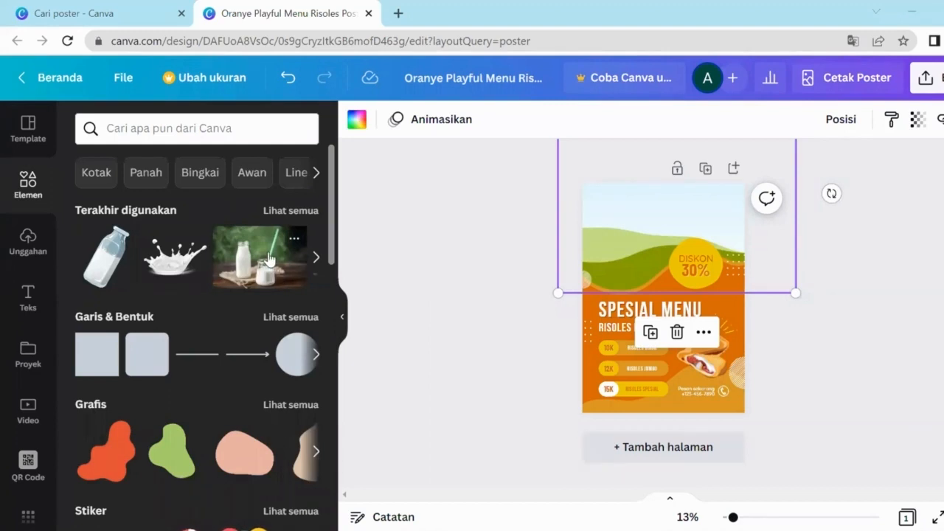
Step: Add the recently used milk bottle photo and drag it up across the poster's top
left_click(269, 258)
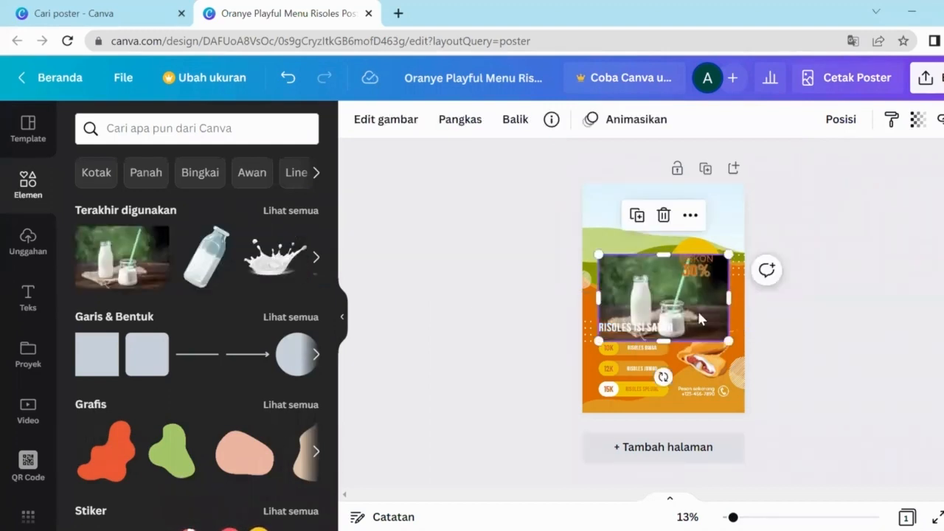
mouse_move(699, 319)
left_mouse_down()
mouse_move(713, 343)
mouse_move(688, 373)
mouse_move(592, 349)
mouse_move(695, 361)
mouse_move(658, 358)
mouse_move(713, 348)
mouse_move(697, 326)
left_mouse_up()
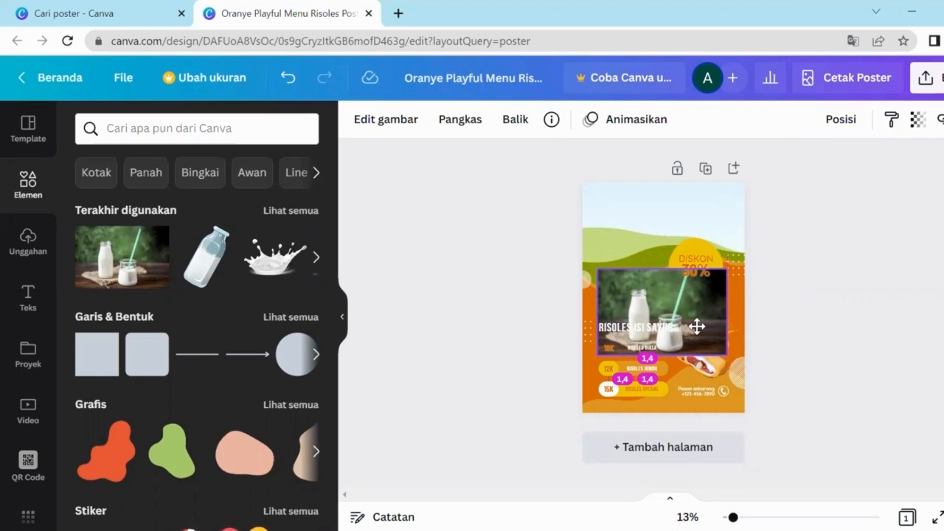
left_click_drag(697, 326, 697, 329)
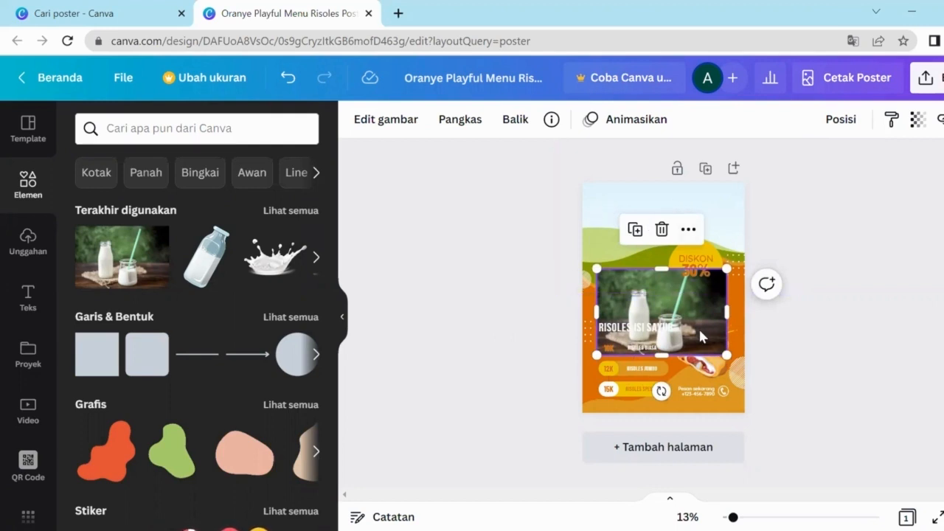
left_click_drag(701, 336, 729, 229)
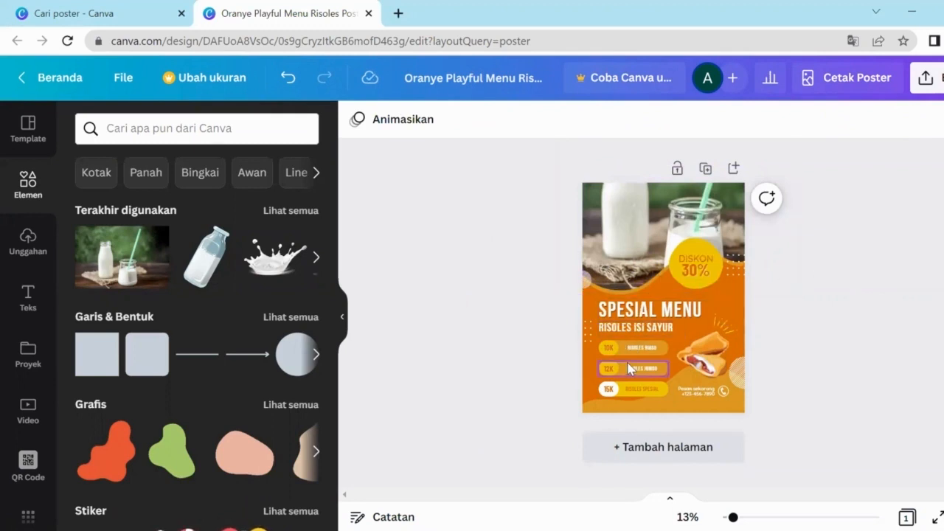
Step: Replace the RISOLES ISI SAYUR subtitle with unbolded YOGURT text
left_click(630, 334)
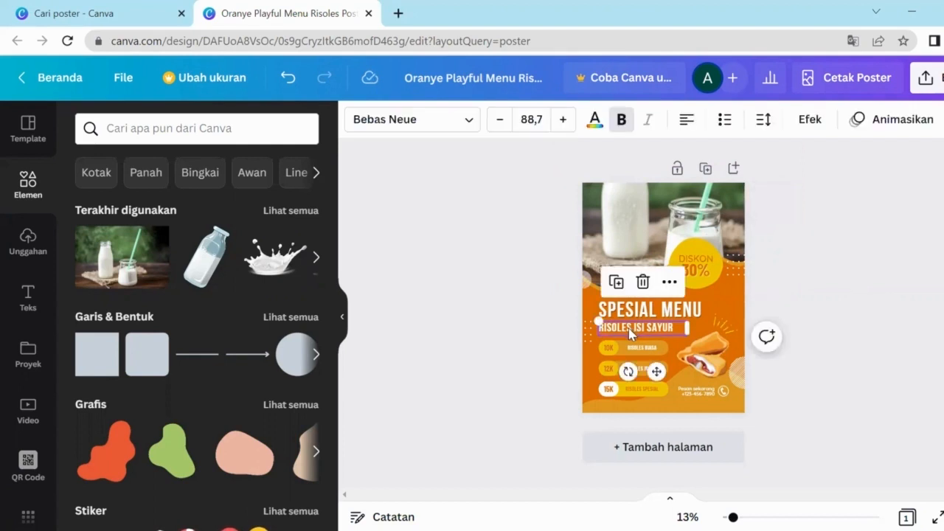
double_click(631, 332)
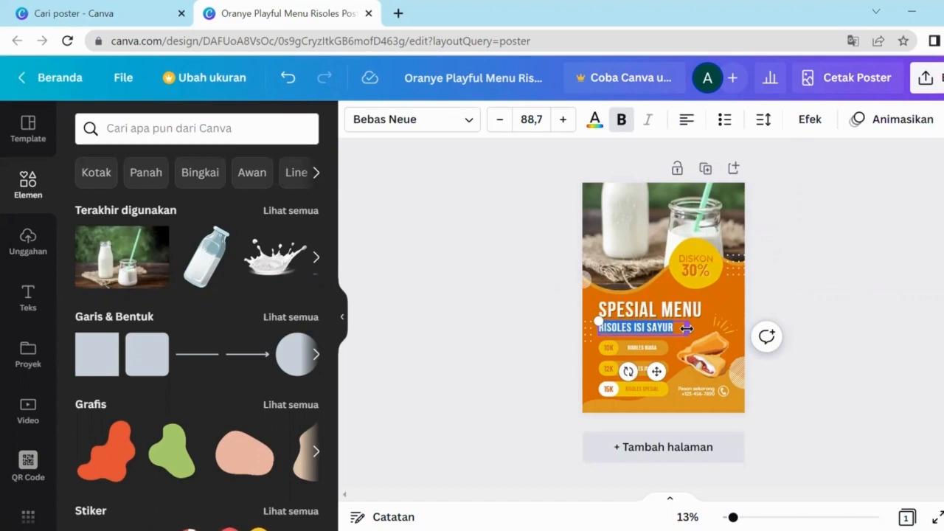
key("BackSpace")
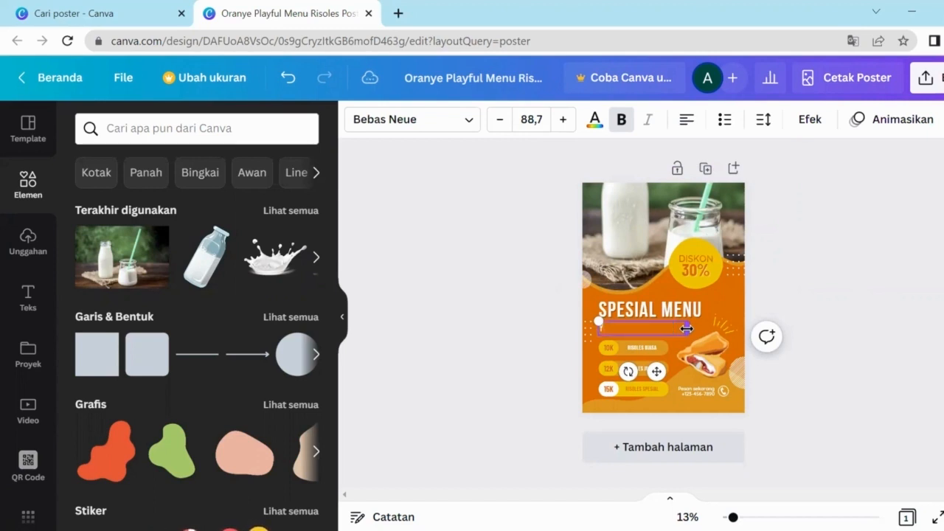
key("ctrl+b")
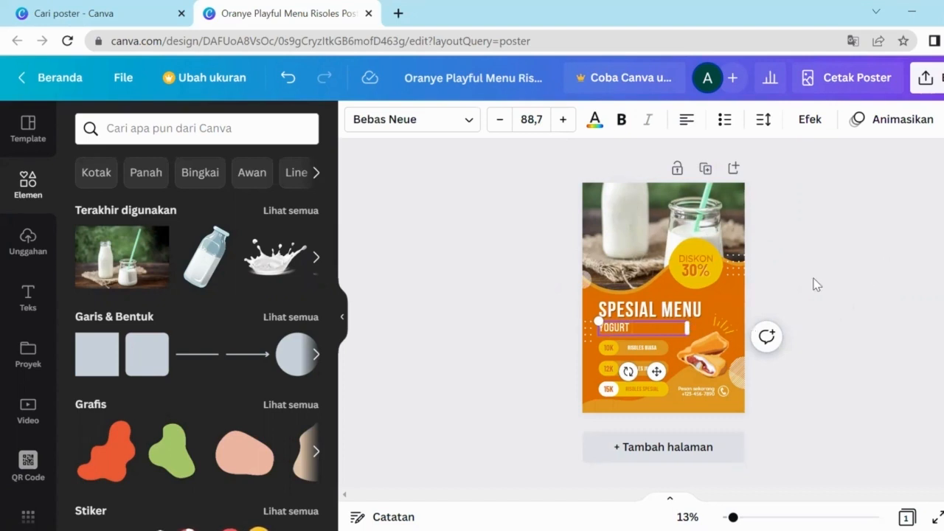
left_click(858, 310)
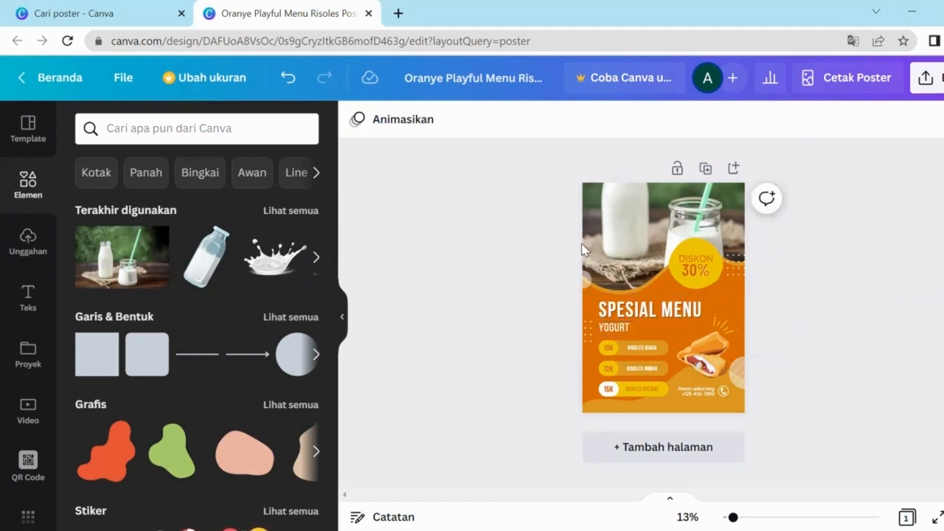
left_click(607, 329)
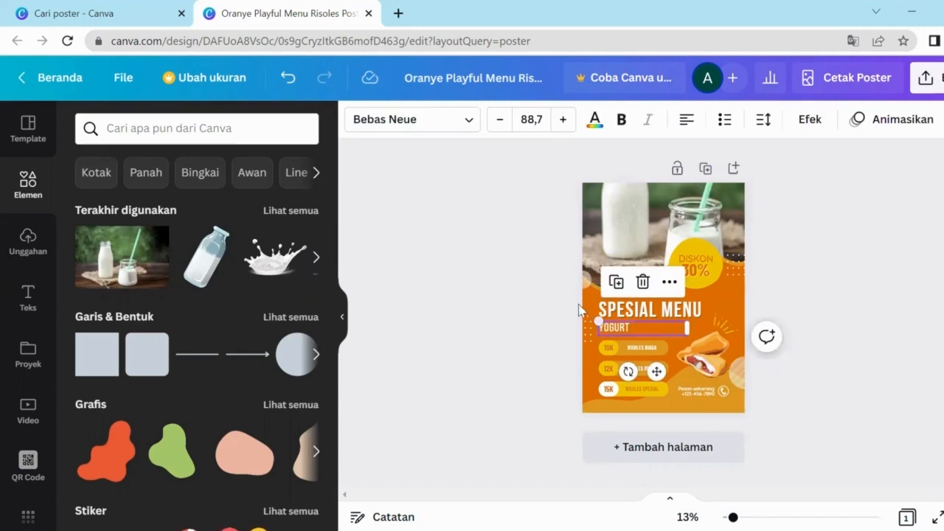
left_click(806, 279)
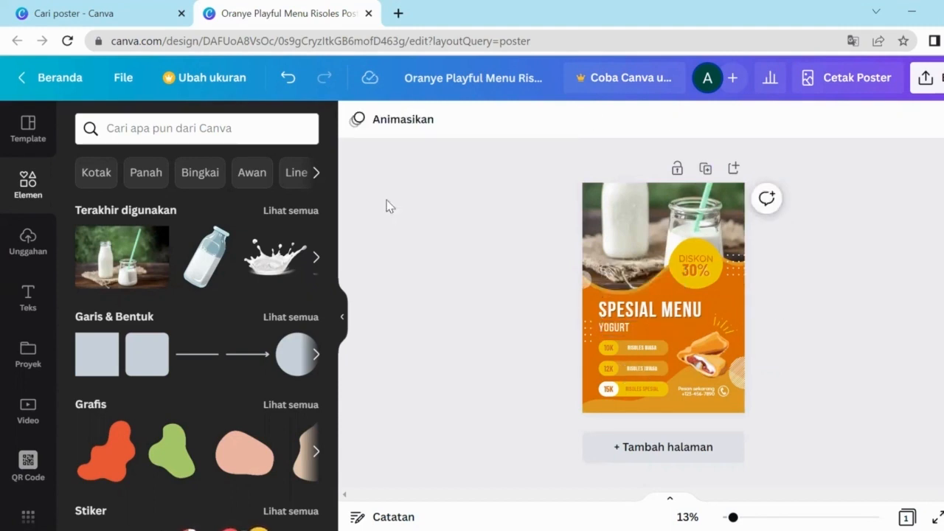
Step: Undo the subtitle edits so it reads RISOLES ISI SAYUR again
left_click(283, 80)
left_click(290, 84)
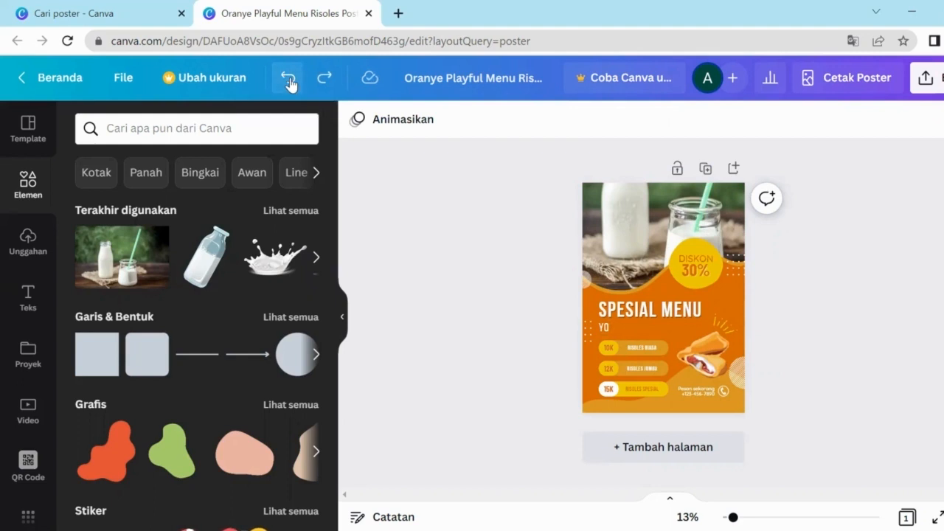
left_click(290, 84)
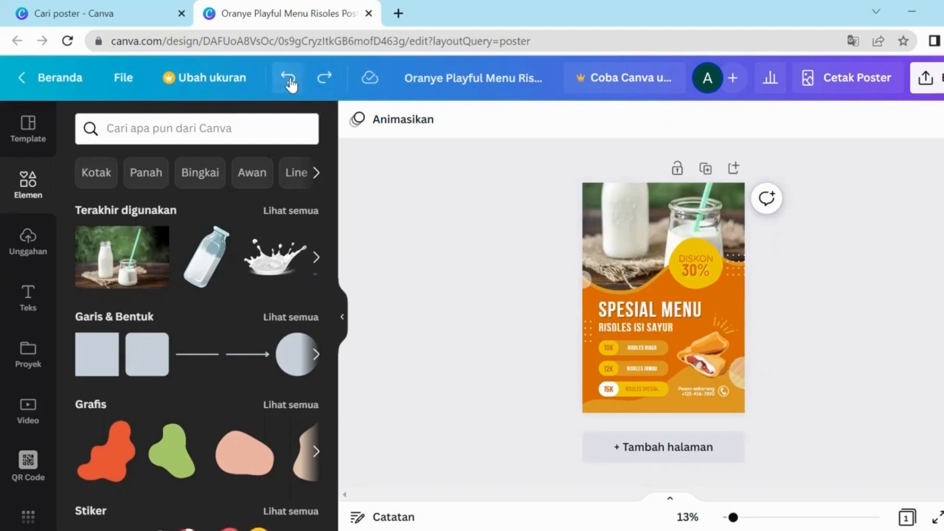
Step: Delete the subtitle's text under SPESIAL MENU and retype it as YOGURT ABAH
left_click(639, 334)
left_click(639, 334)
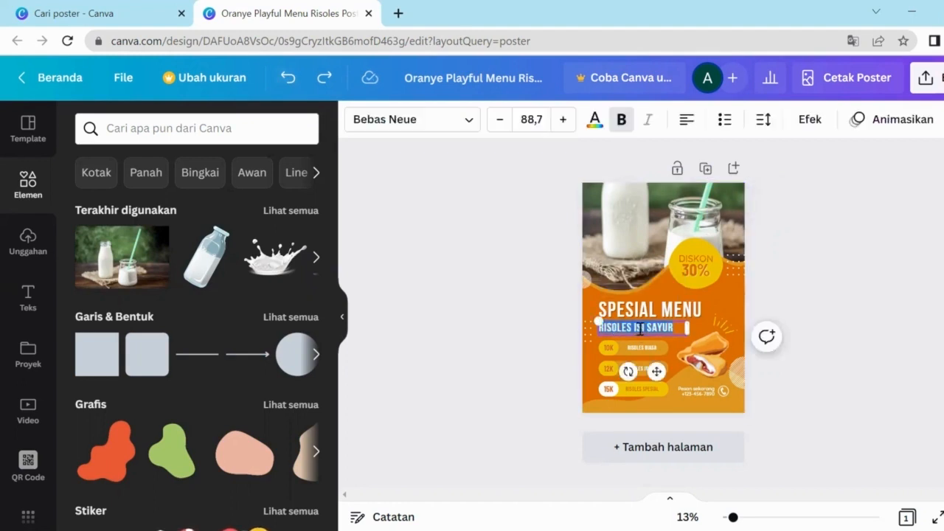
key("BackSpace")
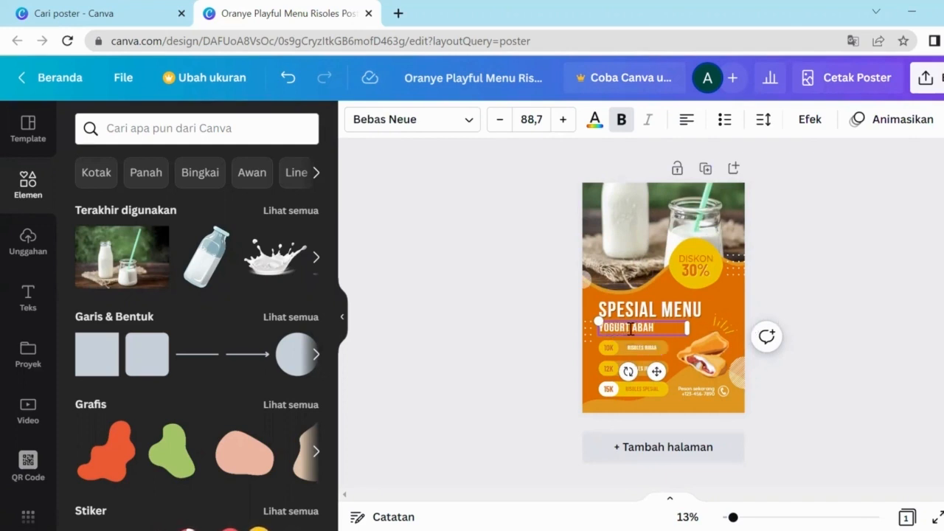
left_click_drag(625, 328, 596, 321)
double_click(642, 347)
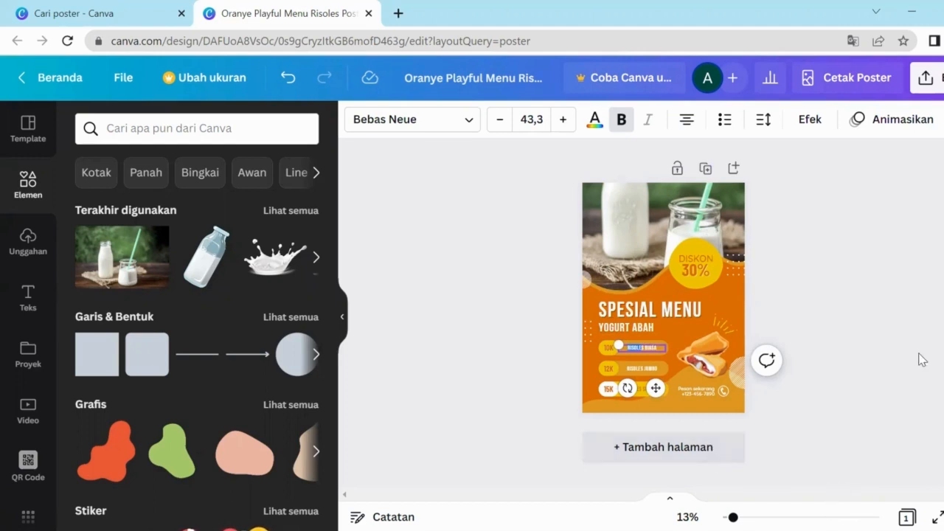
left_click(853, 390)
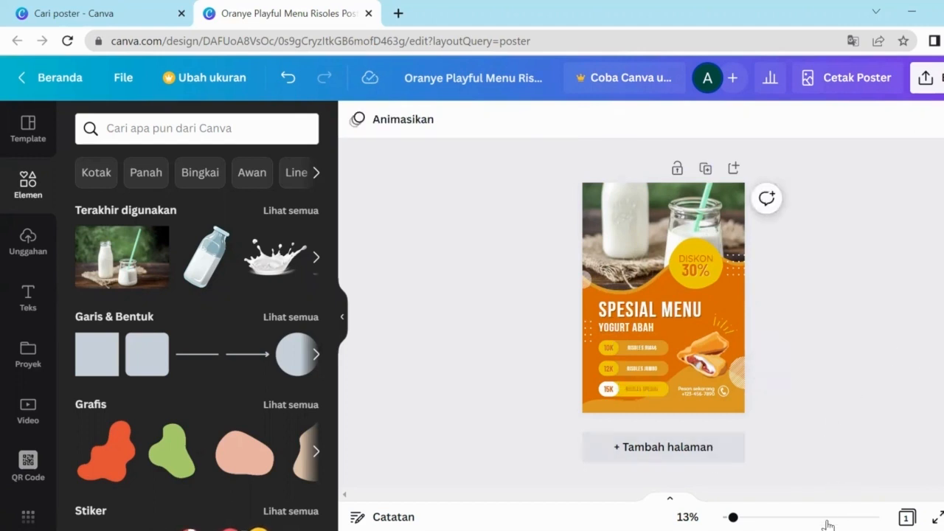
left_click(827, 519)
Step: Zoom the poster and rename RISOLES BIASA to YOGURT BIASA
mouse_move(826, 518)
left_mouse_down()
mouse_move(803, 519)
mouse_move(819, 520)
left_mouse_up()
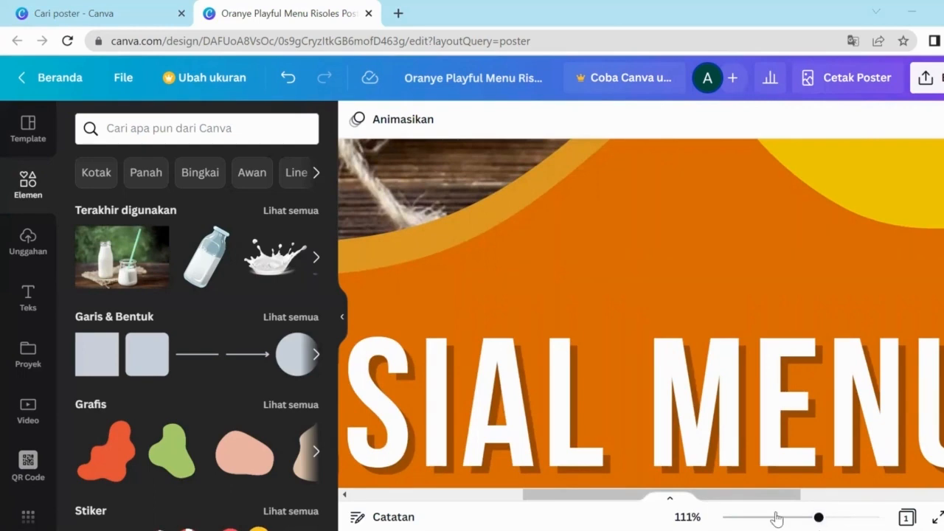
left_click_drag(753, 518, 762, 519)
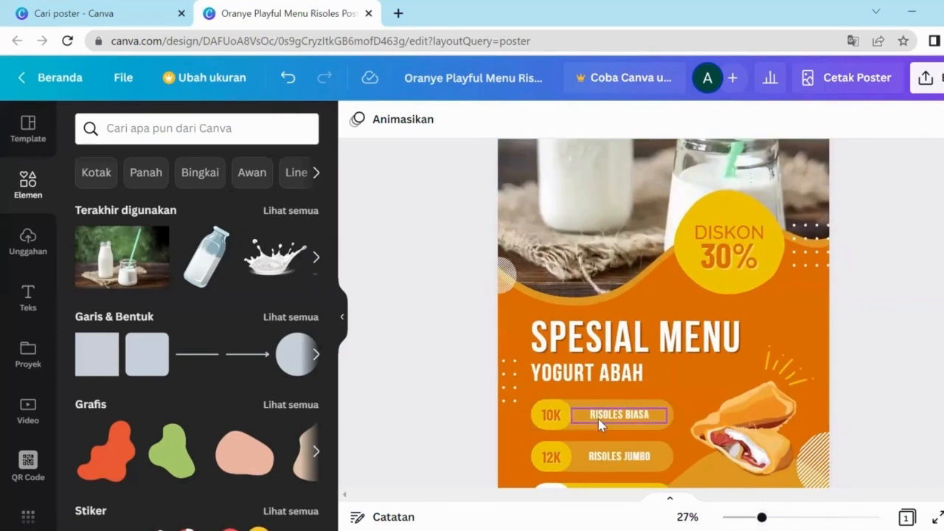
left_click(599, 425)
left_click(630, 416)
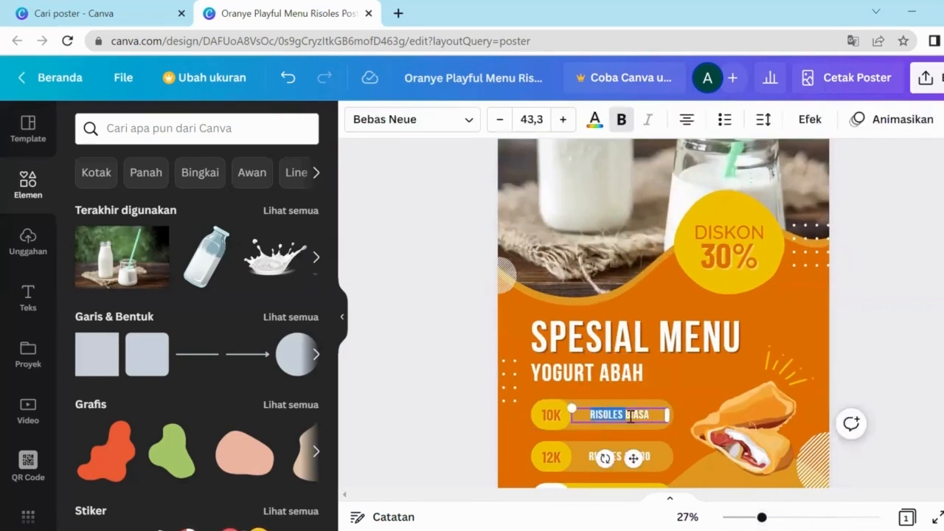
type("YOGURT")
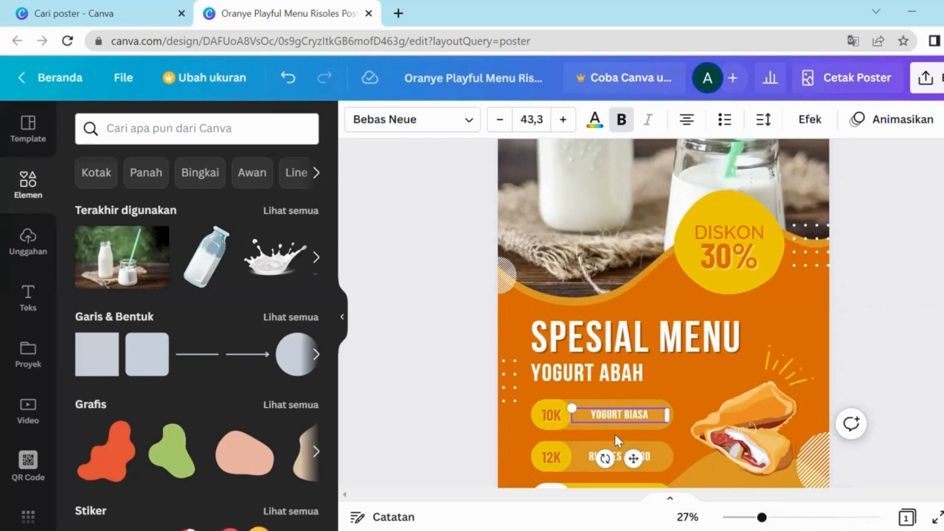
Step: Rename RISOLES JUMBO and RISOLES SPESIAL to YOGURT JUMBO and YOGURT SPESIAL
scroll(616, 435, "down", 2)
left_click(601, 377)
left_click(601, 377)
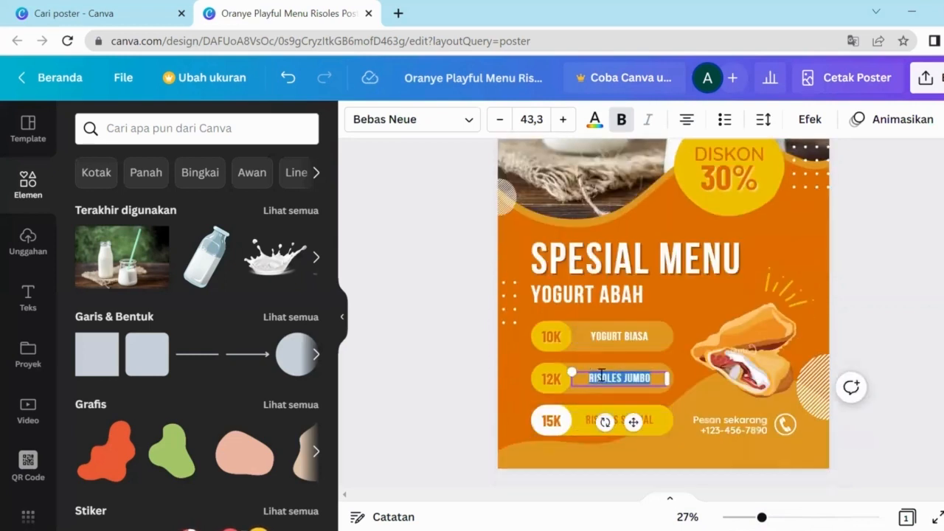
mouse_move(590, 378)
left_mouse_down()
mouse_move(625, 379)
mouse_move(590, 385)
left_mouse_up()
type("YOGURT")
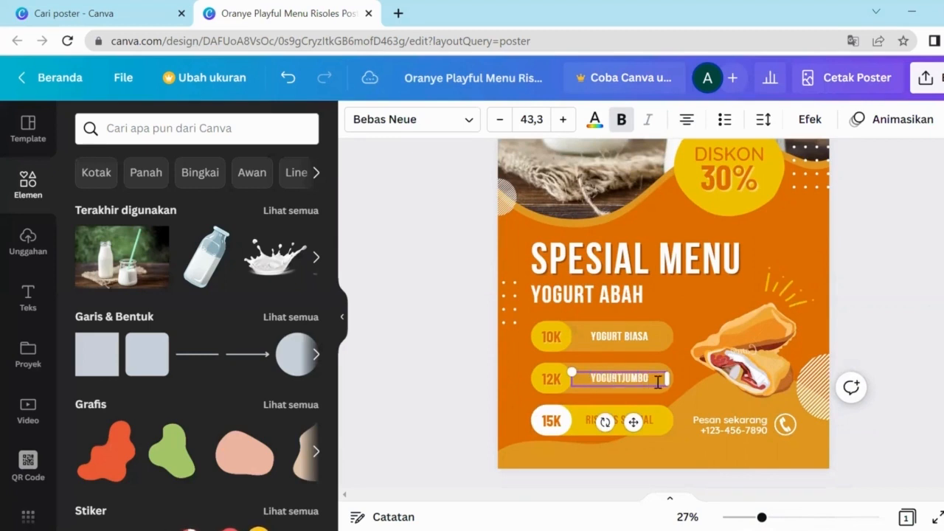
double_click(587, 419)
left_click(614, 421)
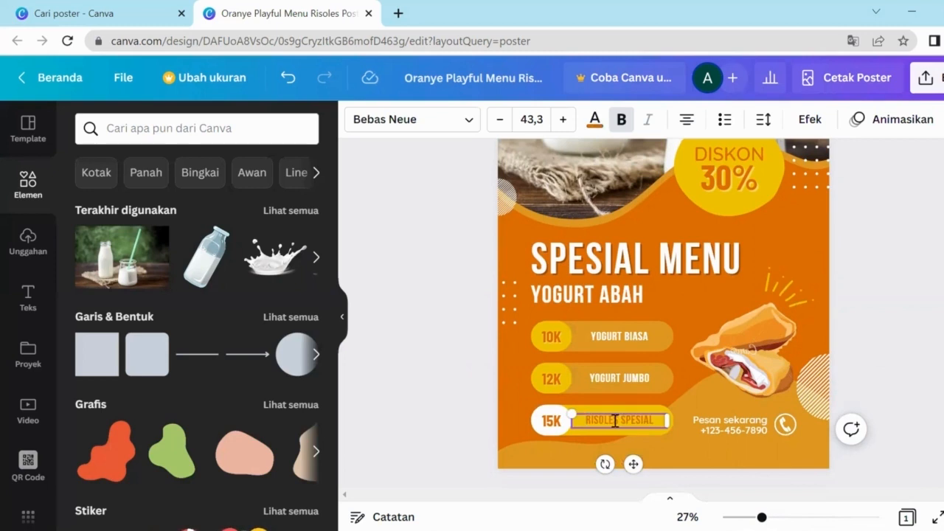
left_click_drag(618, 420, 575, 422)
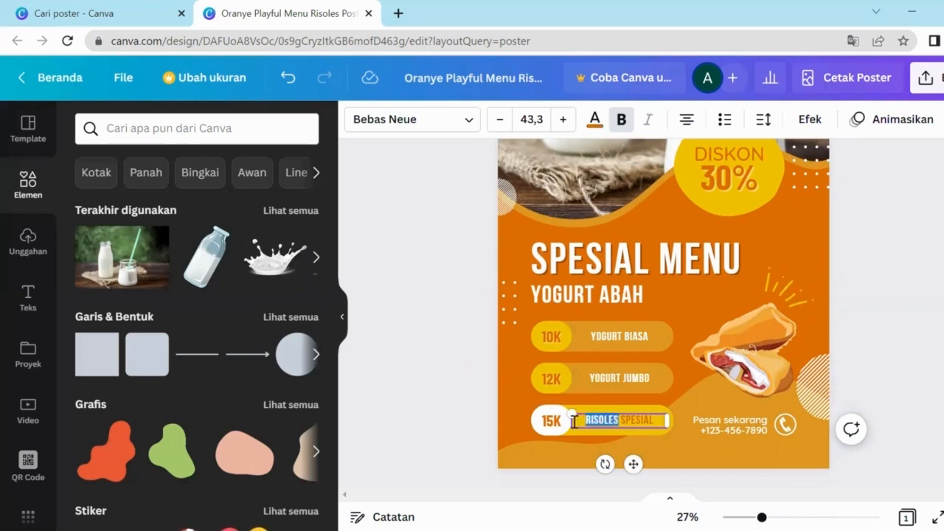
type("YOGURT")
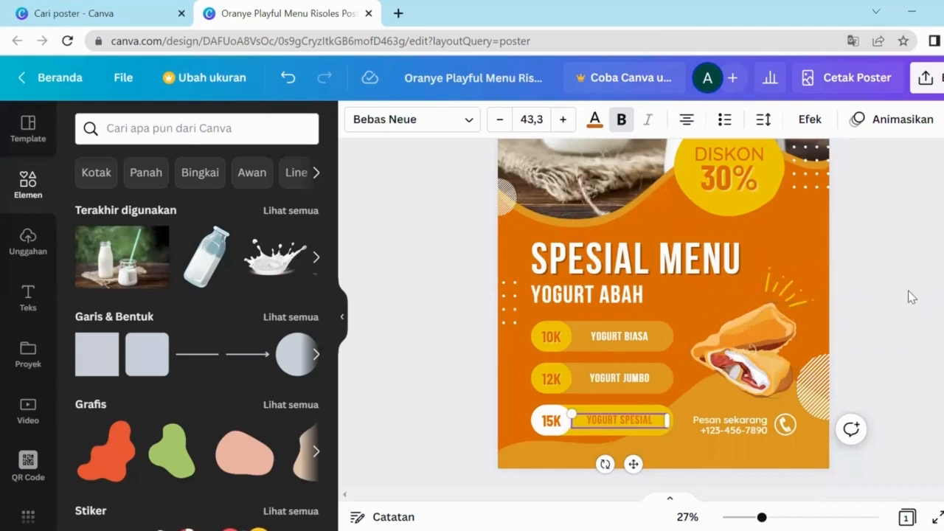
scroll(815, 322, "up", 2)
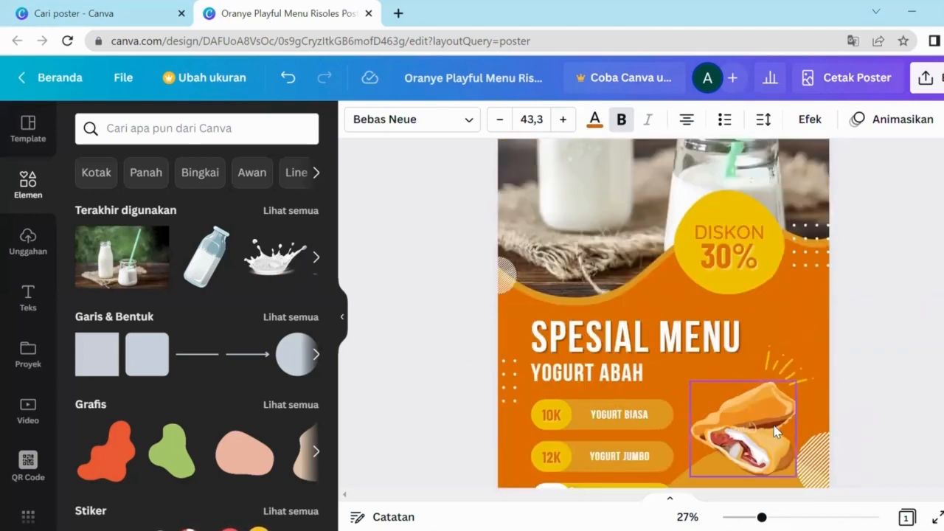
Step: Delete the risoles pastry illustration beside the menu prices
left_click(776, 432)
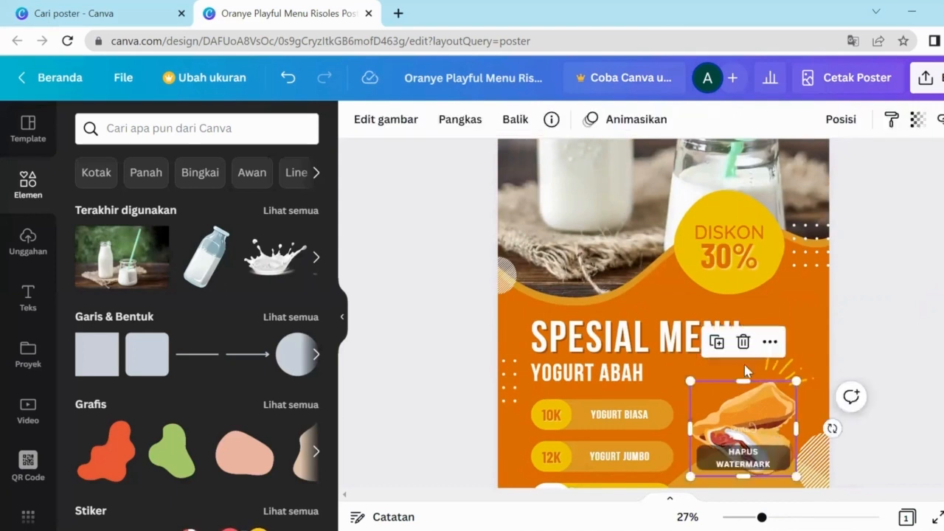
key("Delete")
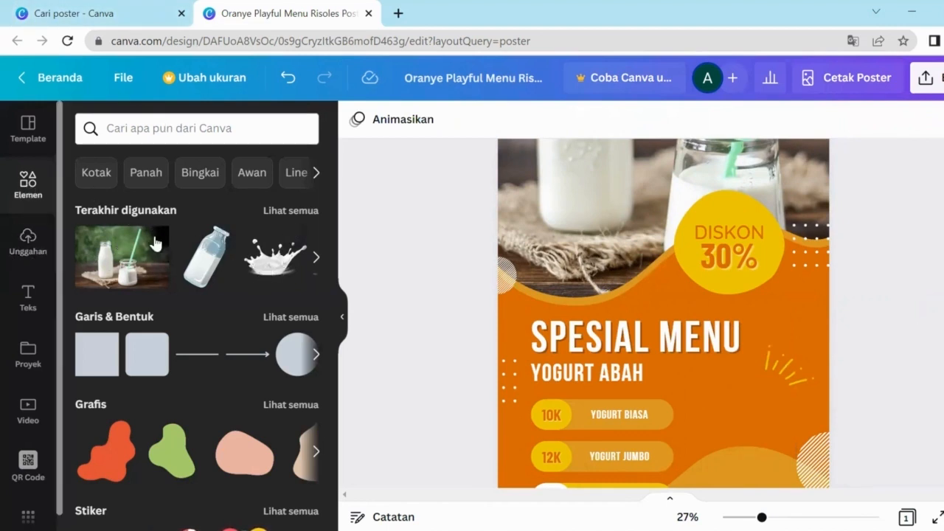
Step: Add the recently used milk-splash image and shrink it into the bottom-right beside the price rows
left_click(275, 255)
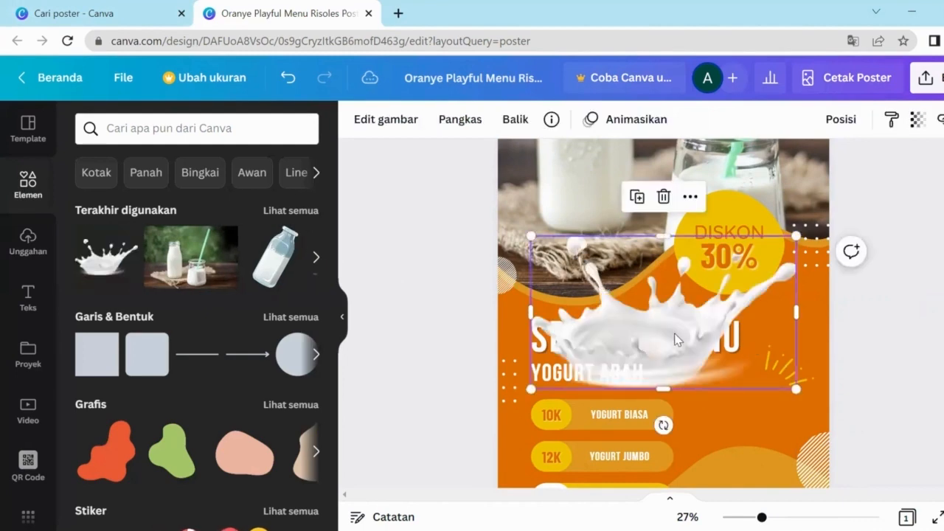
scroll(664, 273, "down", 2)
left_click_drag(680, 267, 792, 325)
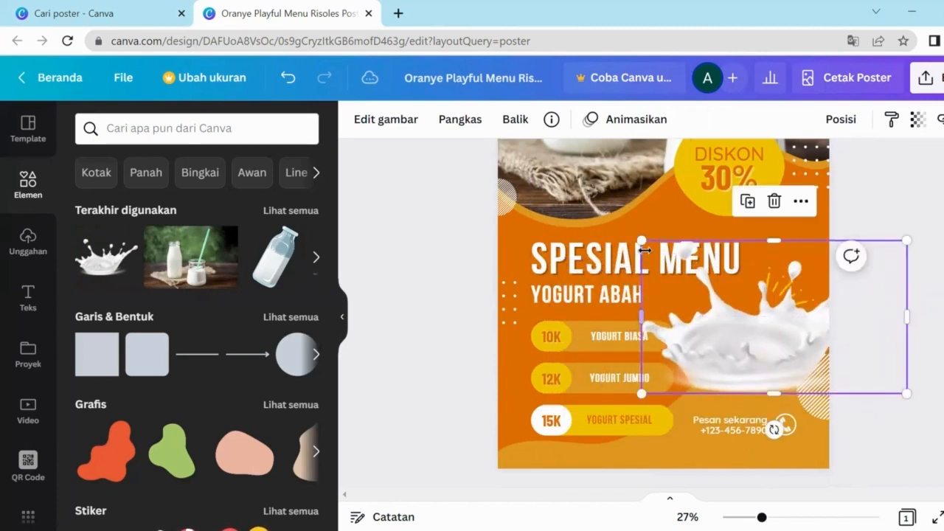
left_click_drag(641, 240, 711, 281)
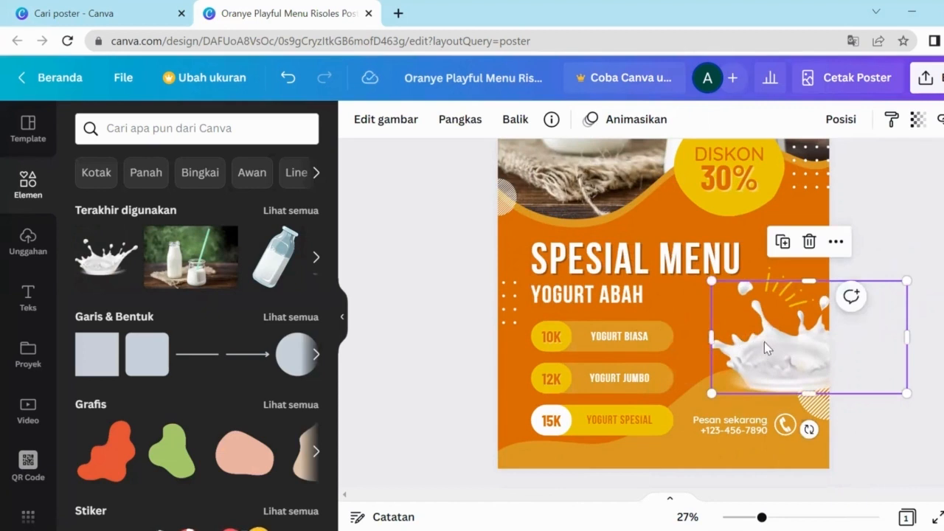
left_click_drag(764, 341, 711, 325)
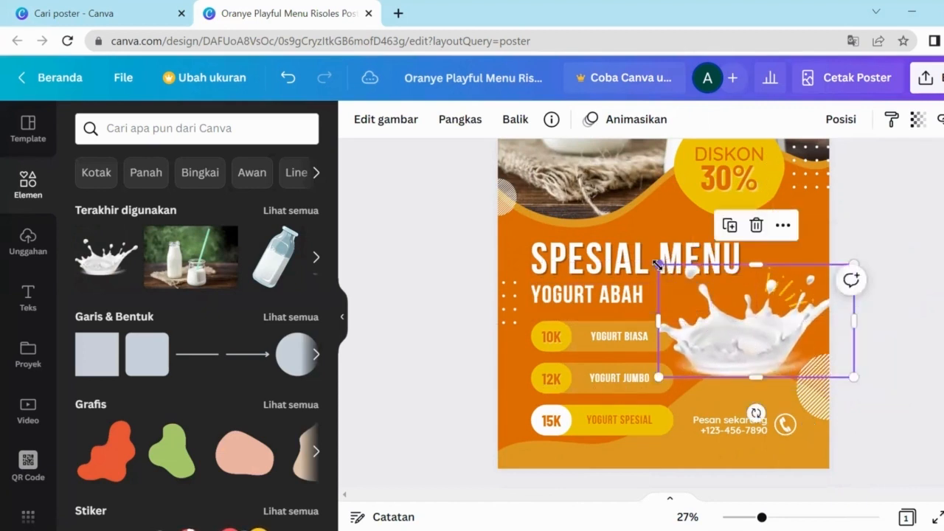
left_click_drag(659, 265, 697, 286)
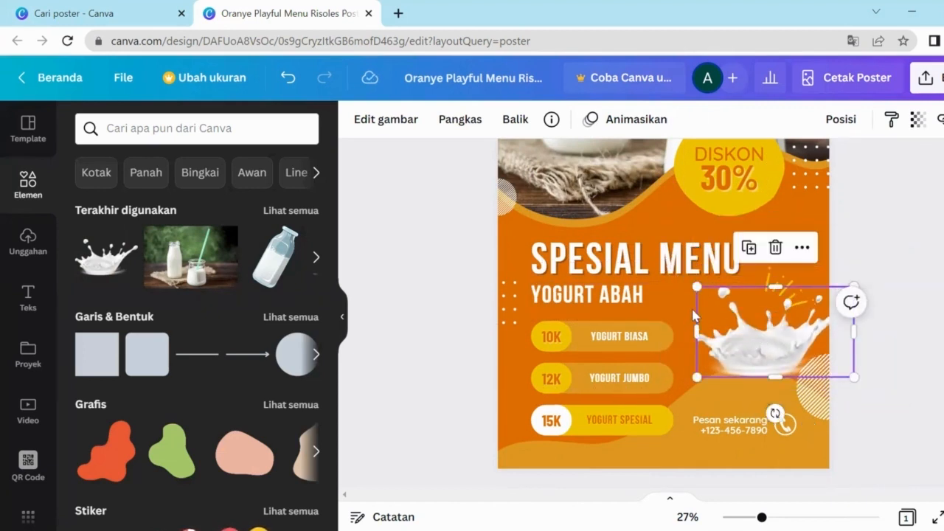
left_click_drag(757, 356, 745, 386)
left_click_drag(694, 325, 716, 339)
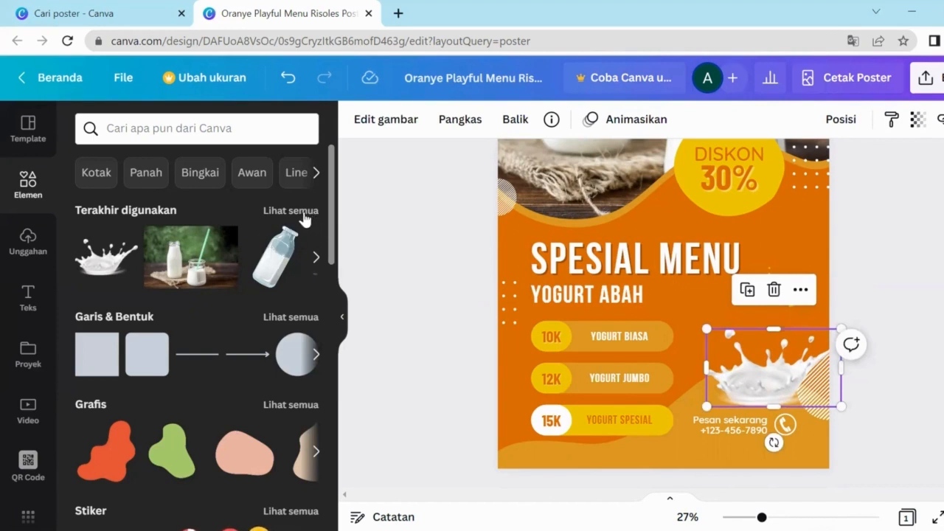
Step: Rerun the recent 'susu' element search from the Terbaru list
left_click(318, 260)
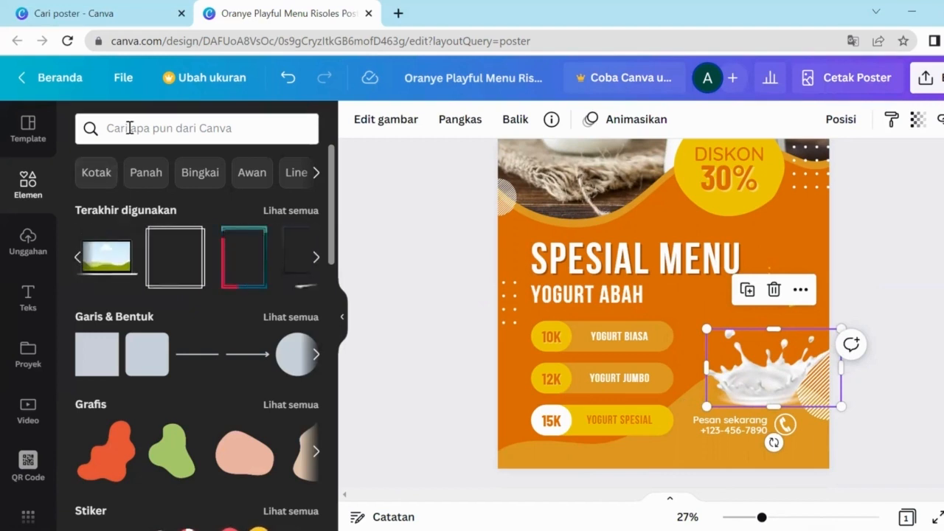
left_click(129, 128)
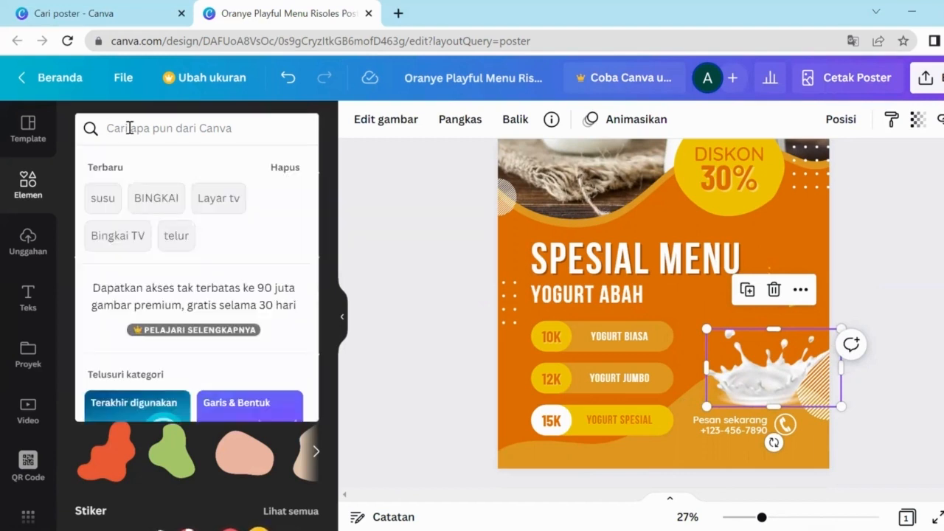
left_click(95, 195)
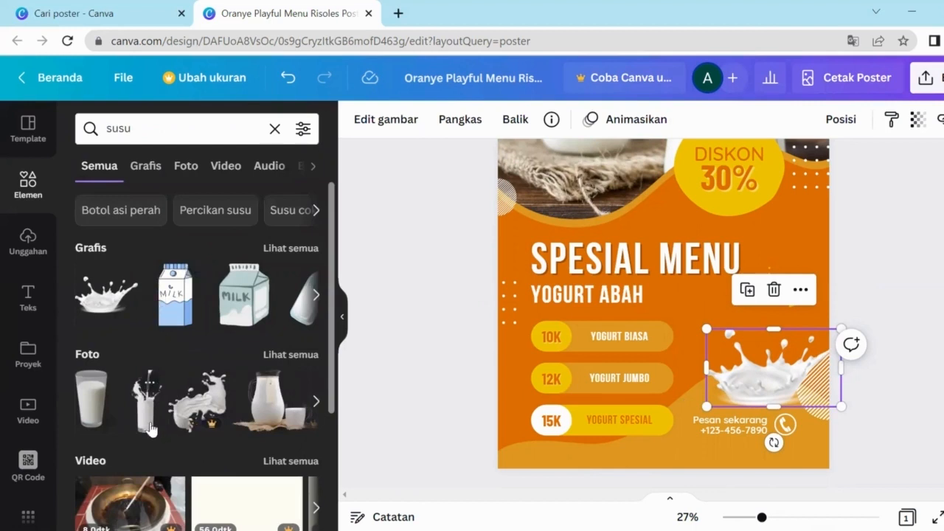
Step: Drag the milk-pouring photo from the susu results onto the poster and shrink it
left_click_drag(149, 422, 735, 254)
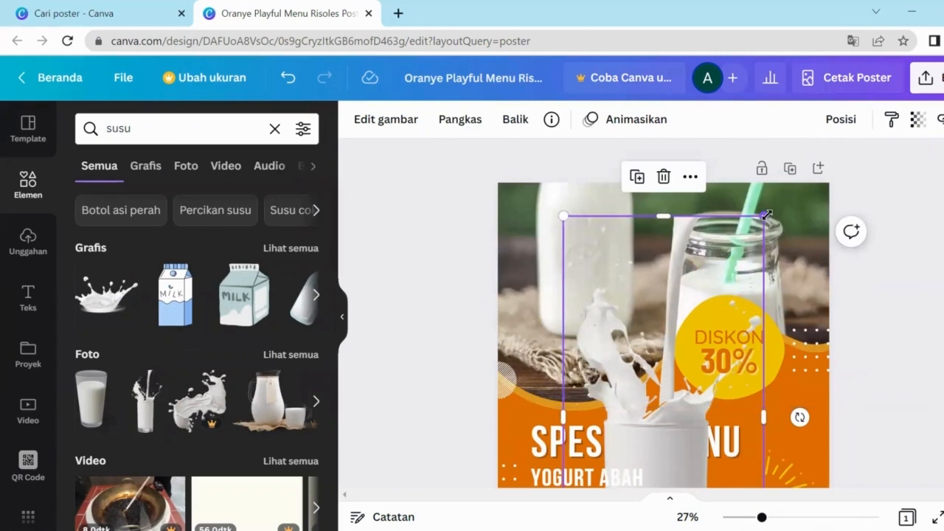
left_click_drag(763, 216, 715, 365)
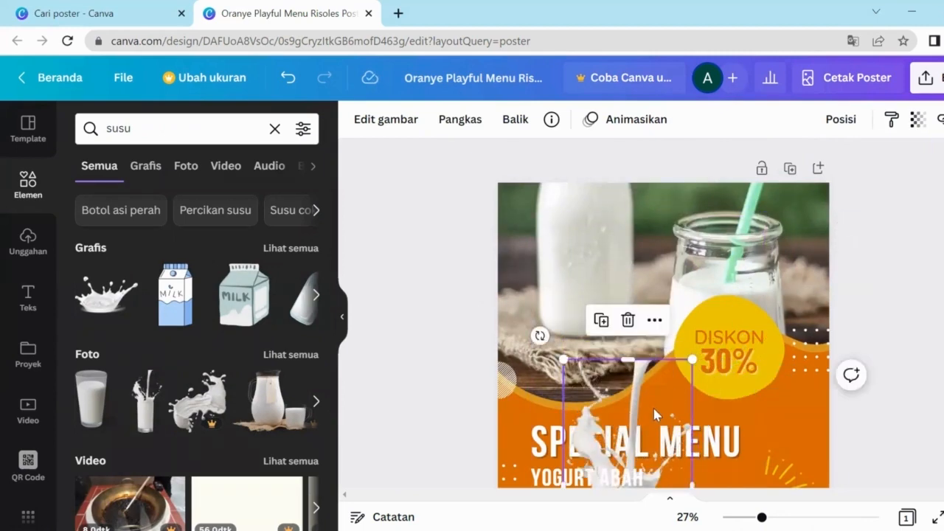
left_click_drag(673, 387, 719, 303)
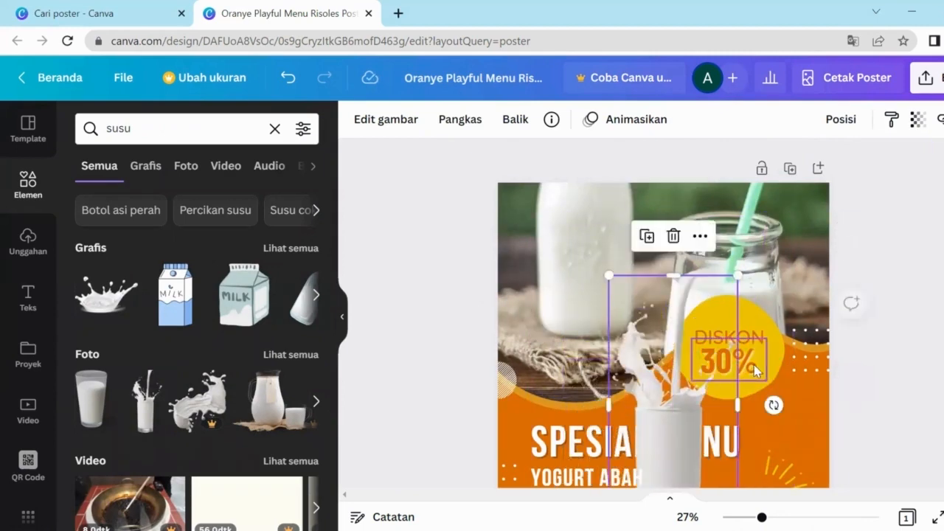
scroll(782, 379, "down", 1)
scroll(782, 380, "down", 3)
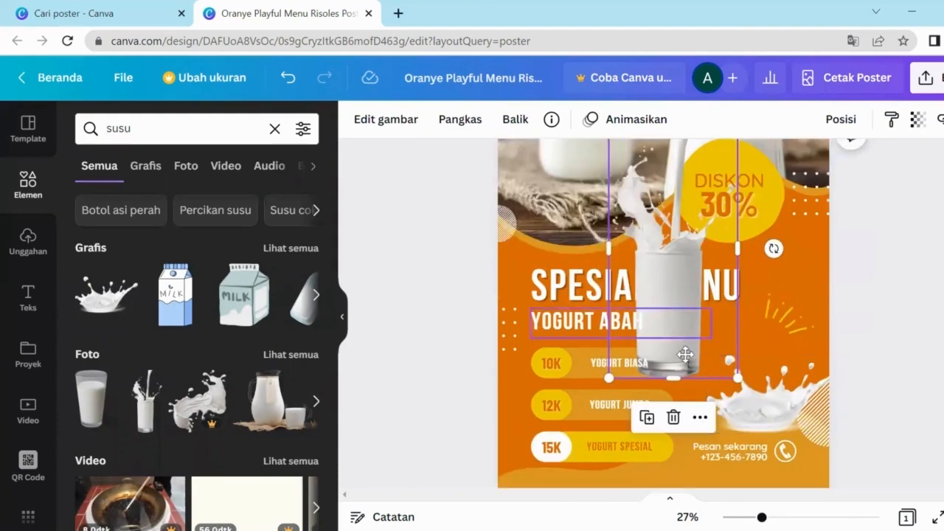
left_click_drag(668, 327, 719, 379)
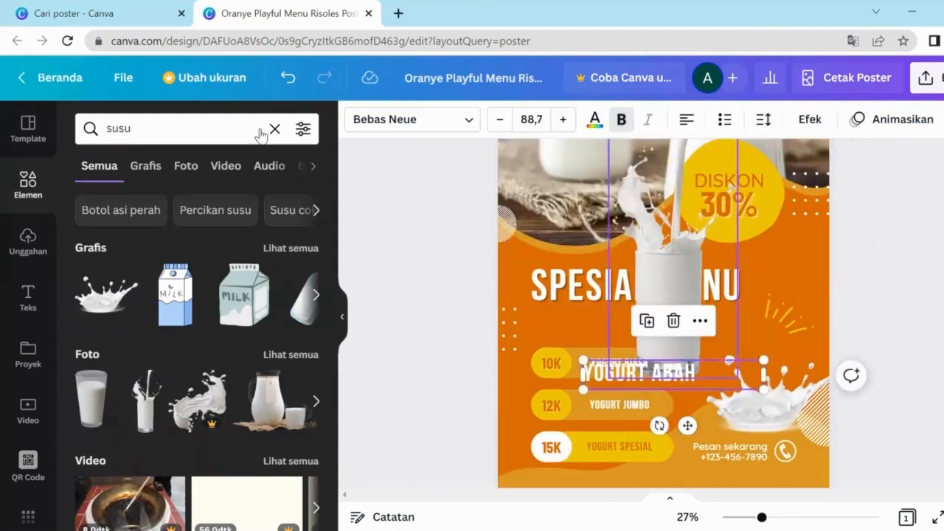
Step: Undo to restore YOGURT ABAH, then move the milk-glass photo to the lower right
left_click(288, 78)
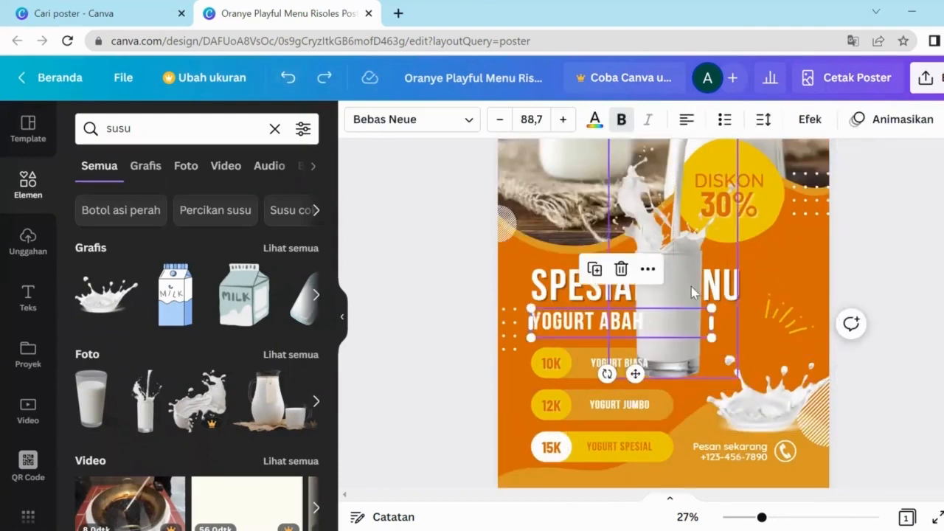
left_click_drag(677, 253, 707, 358)
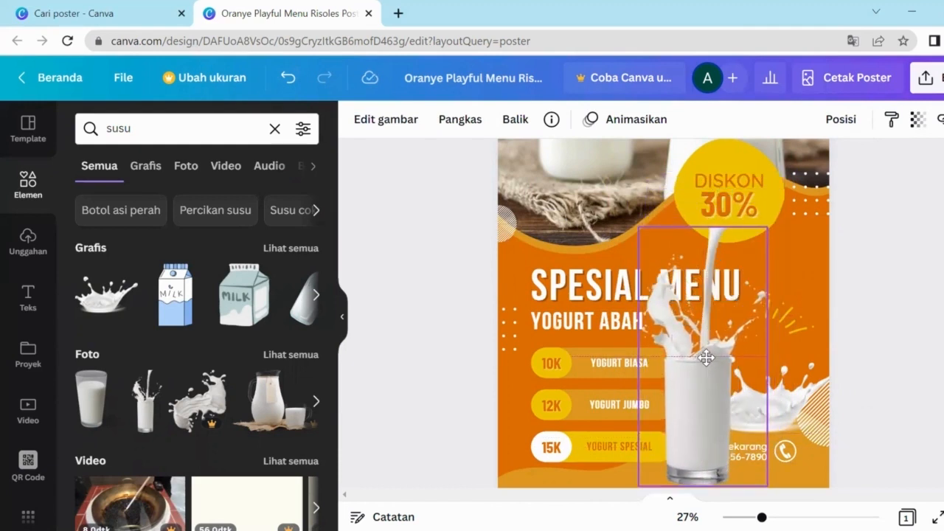
left_click_drag(706, 358, 707, 358)
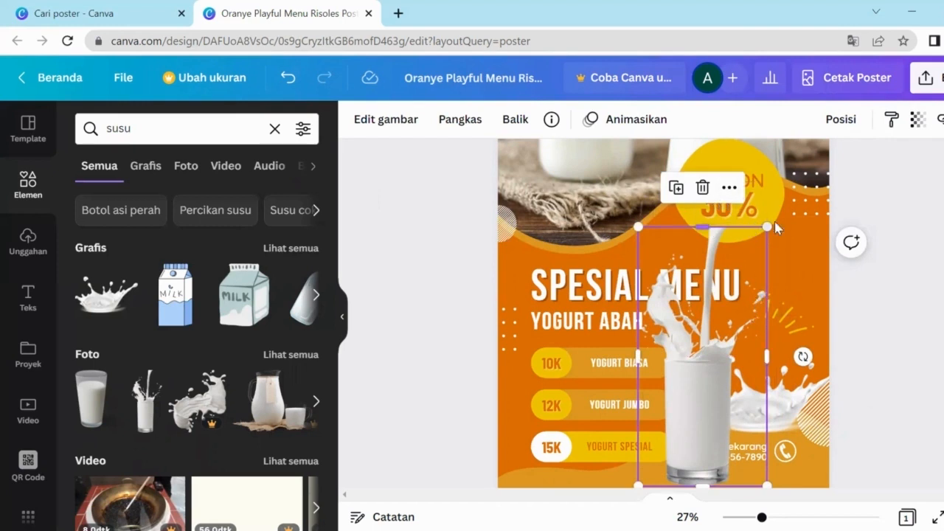
Step: Send the milk-glass photo back four layers with Mundur selapis, behind the price labels
left_click(731, 189)
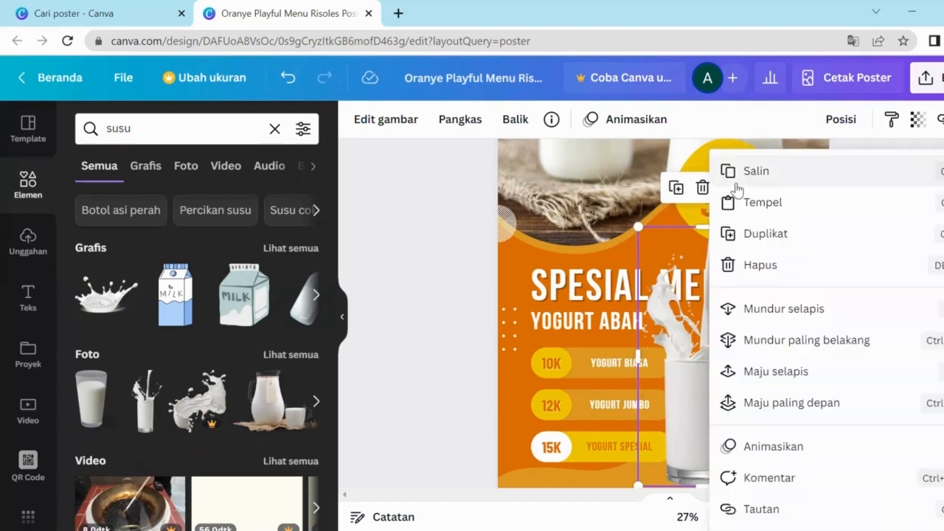
left_click(793, 310)
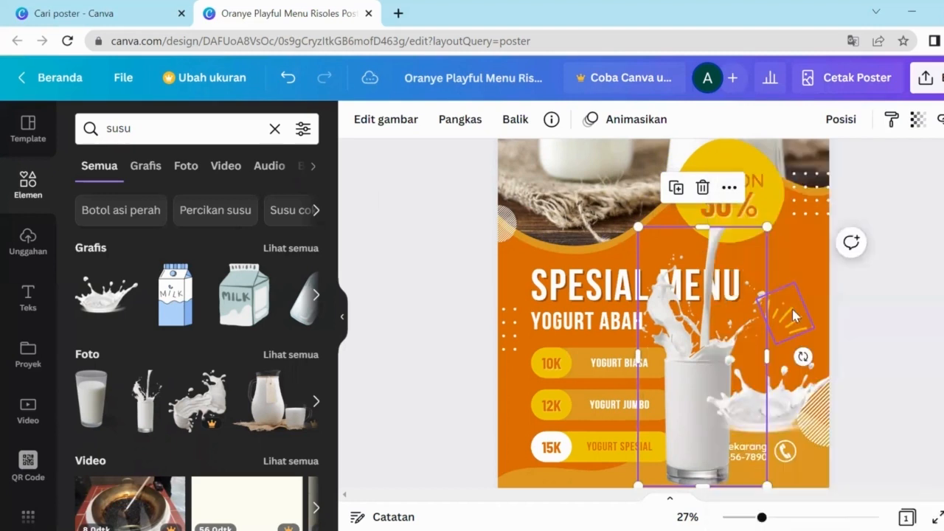
left_click(730, 189)
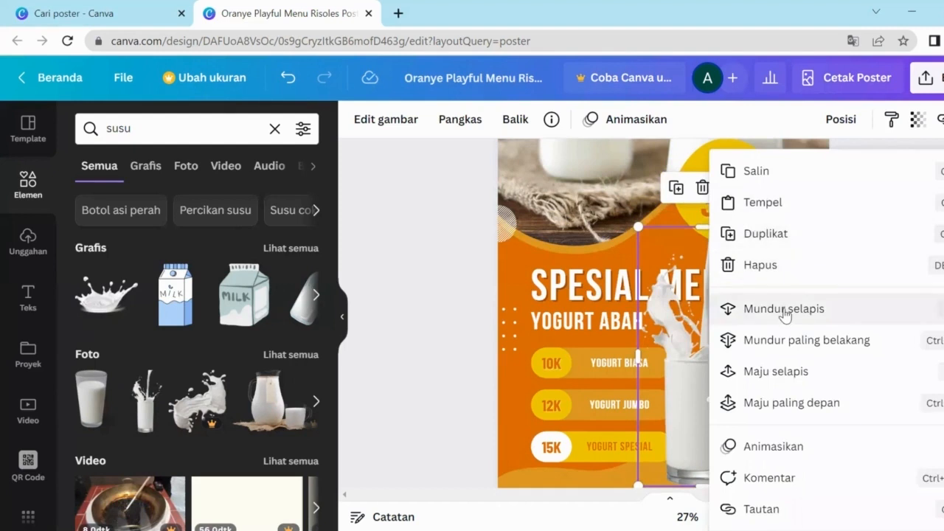
left_click(784, 310)
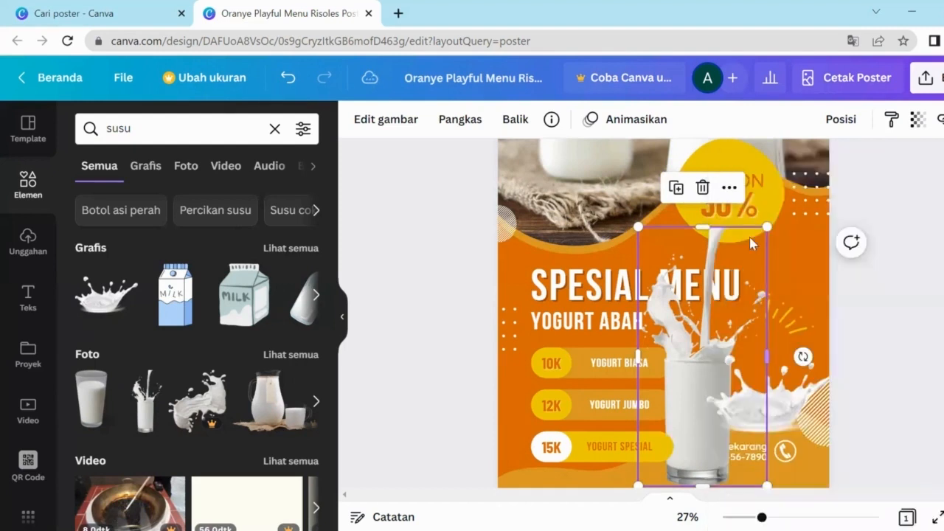
left_click(727, 186)
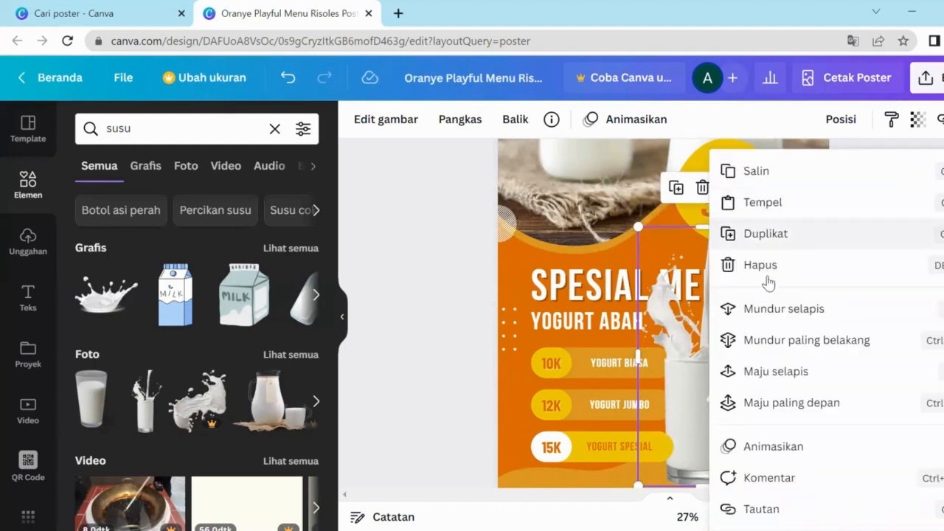
left_click(784, 314)
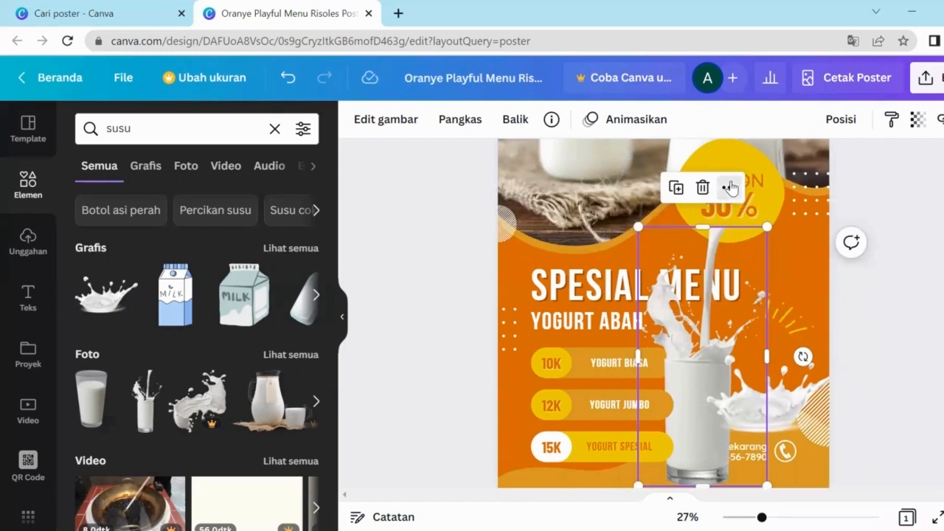
left_click(728, 187)
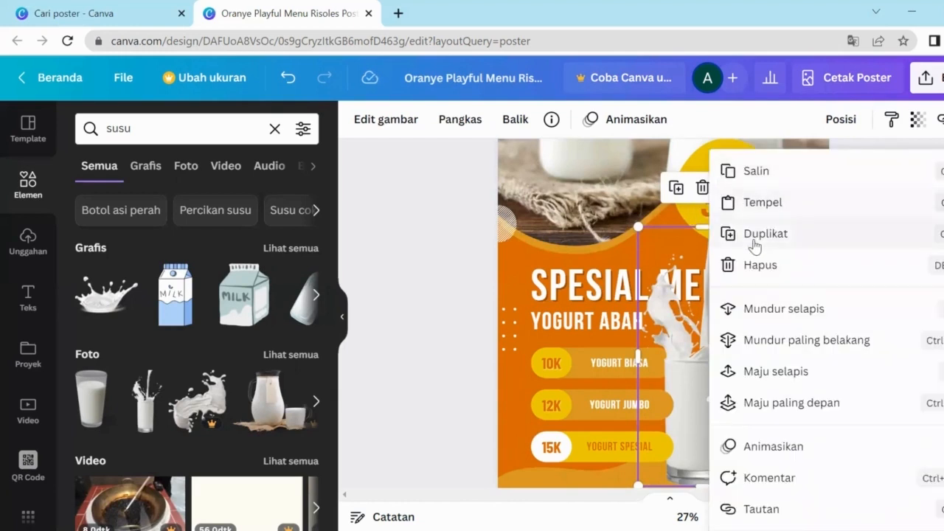
left_click(790, 319)
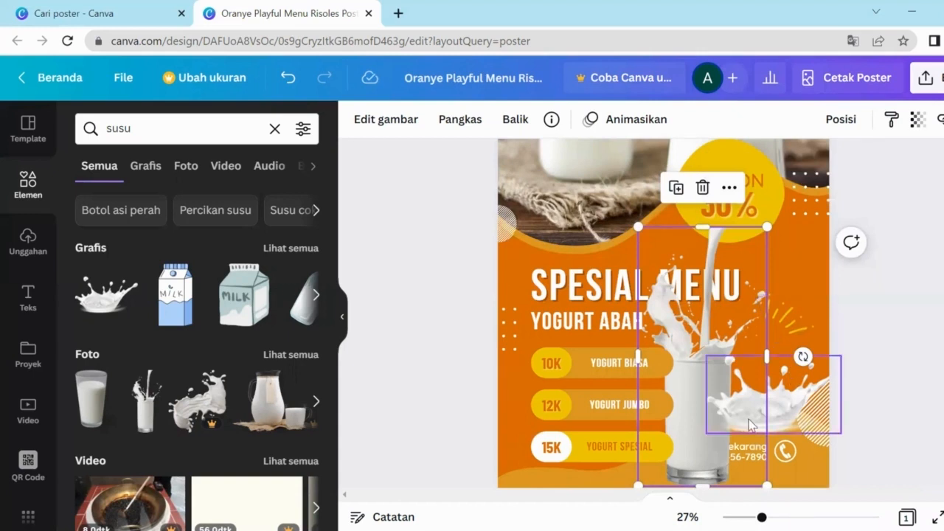
Step: Send the milk splash back one layer behind the glass photo
left_click(749, 424)
left_click(801, 317)
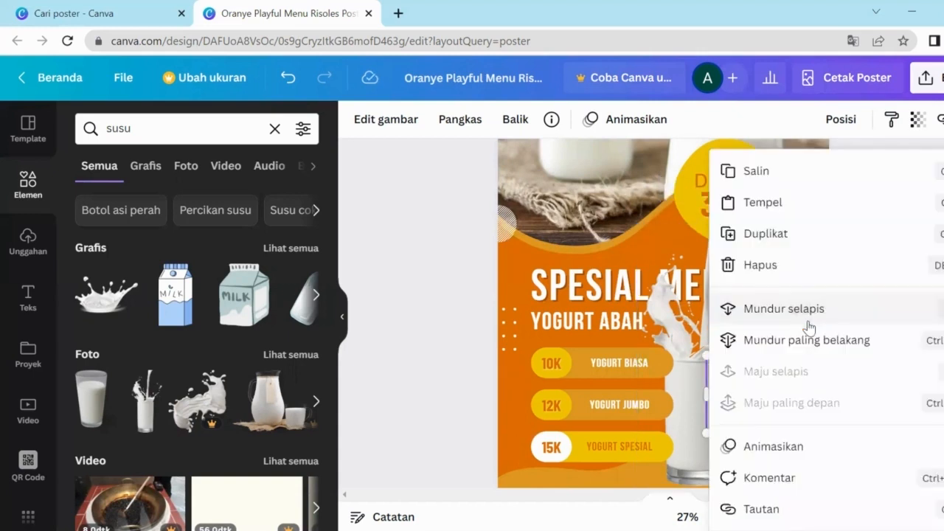
left_click(808, 310)
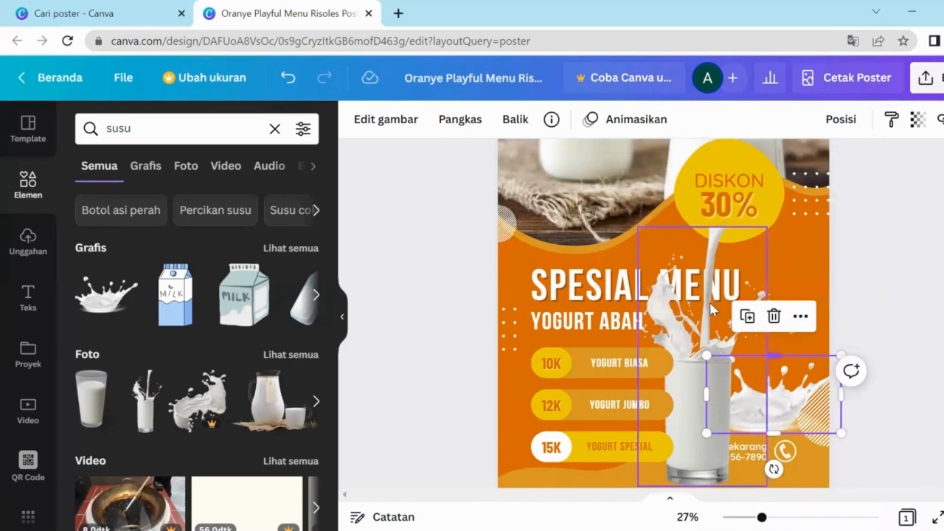
left_click(694, 332)
left_click(696, 407)
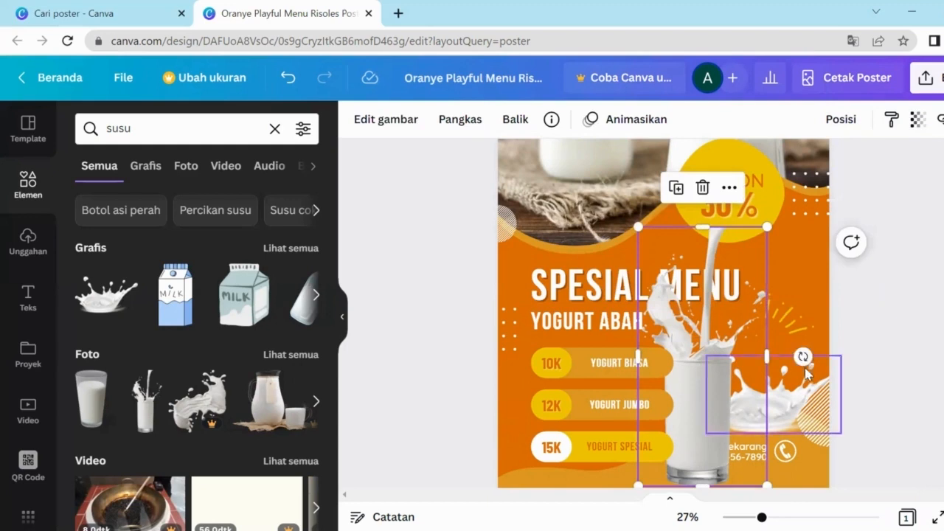
Step: Rotate the milk-pouring glass photo to a slight 6° tilt beside the price rows
left_click_drag(802, 357, 801, 385)
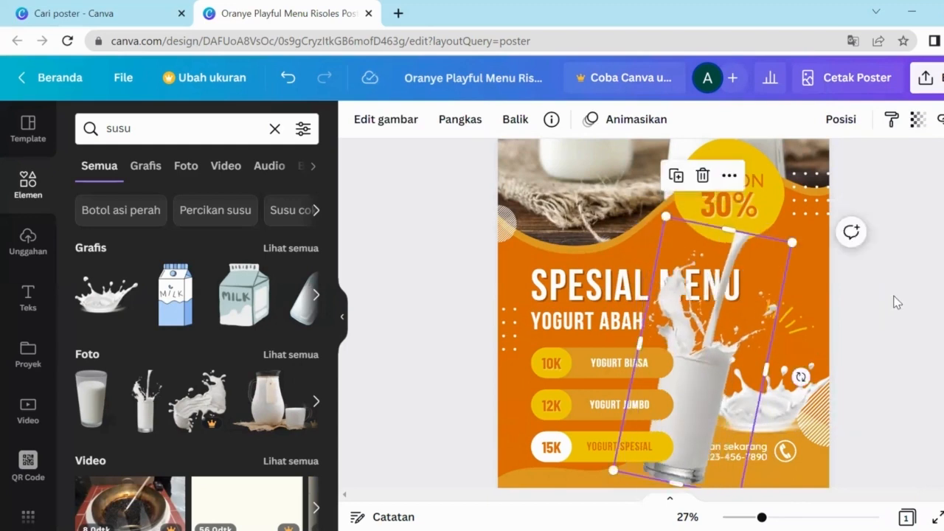
left_click(896, 297)
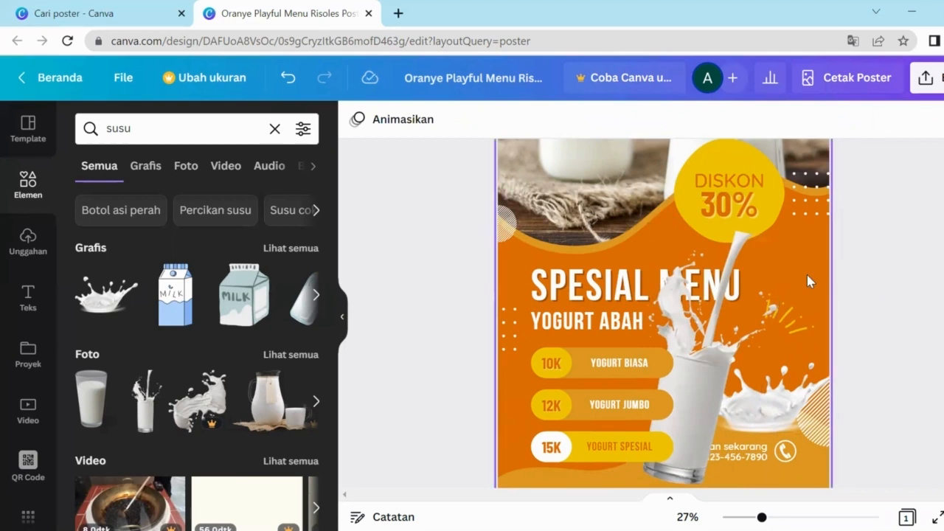
scroll(806, 272, "down", 2)
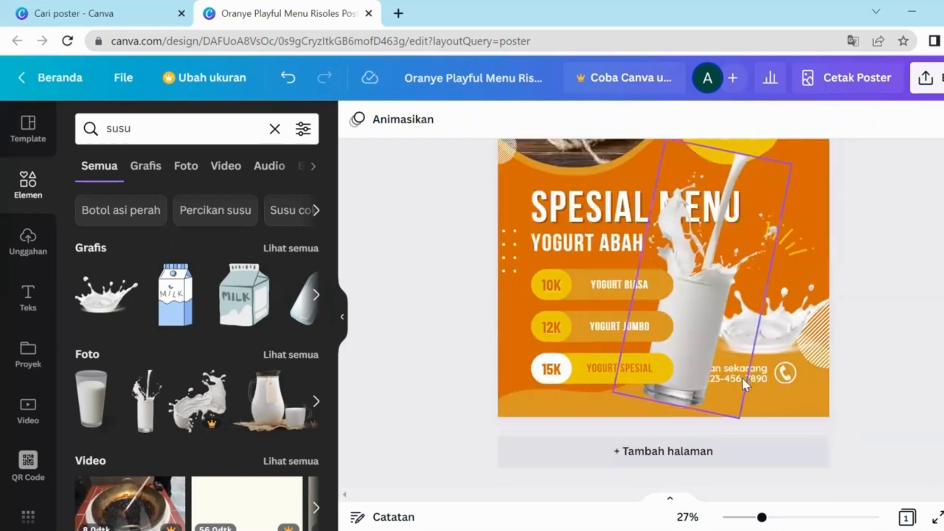
left_click(746, 377)
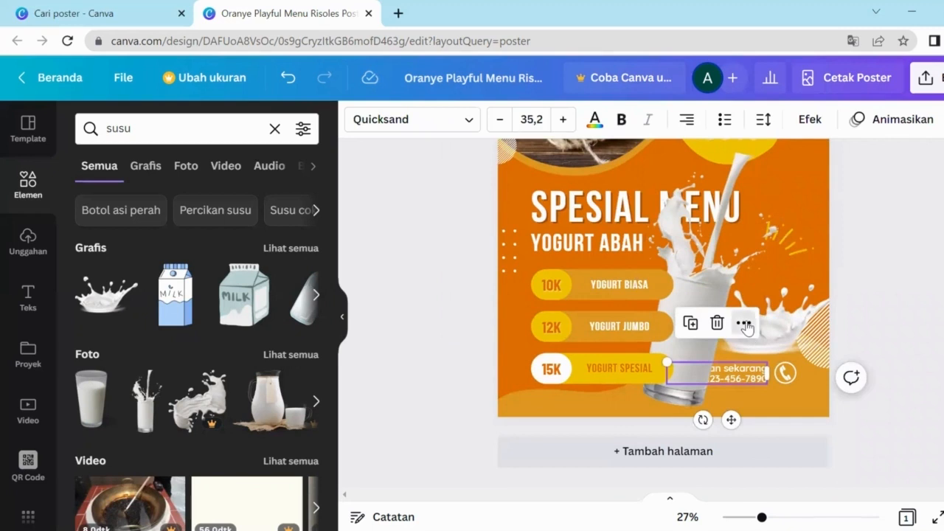
Step: Bring the Pesan sekarang text forward with Maju selapis and replace its phone line with the shop's number
left_click(743, 323)
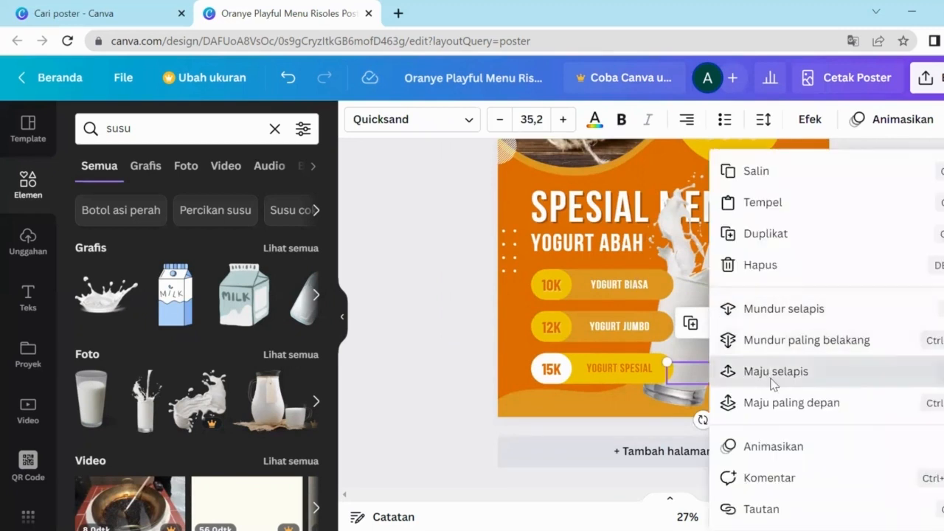
left_click(771, 382)
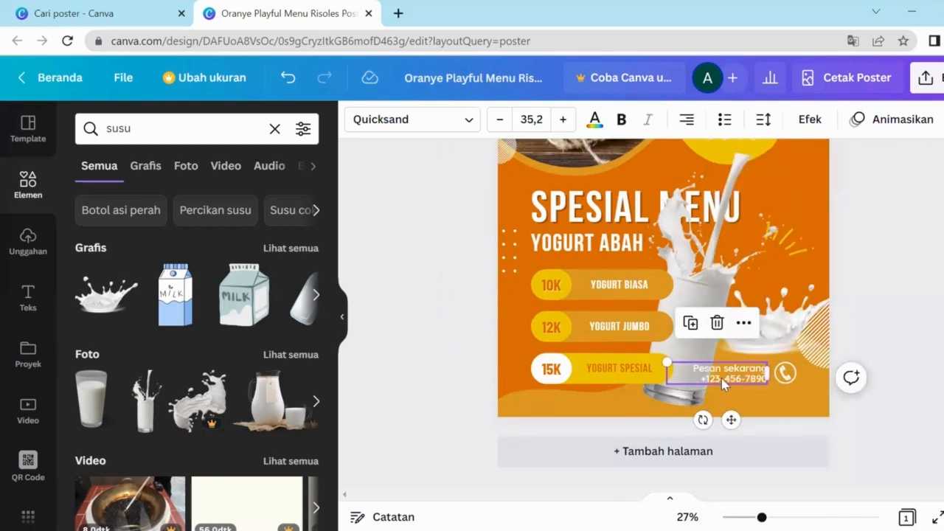
double_click(725, 378)
left_click(722, 379)
left_click_drag(710, 378, 760, 378)
key("ctrl+a")
triple_click(766, 379)
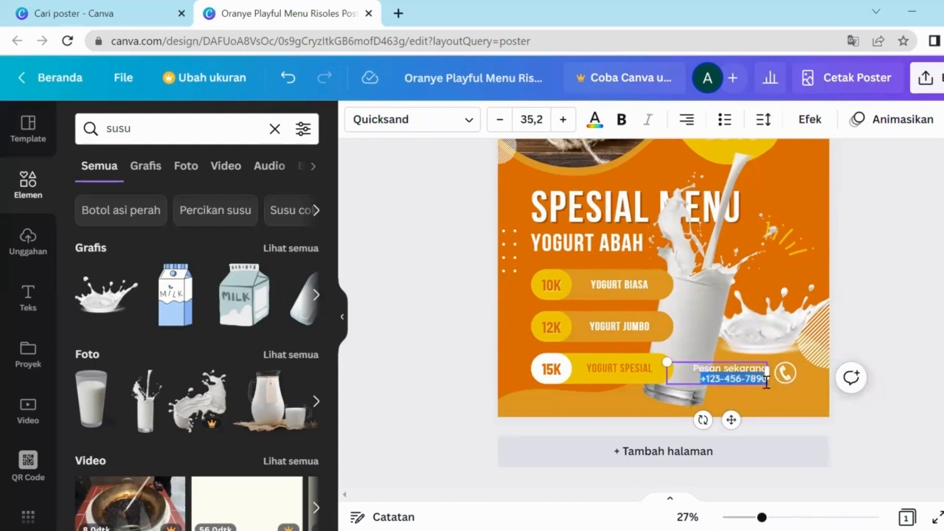
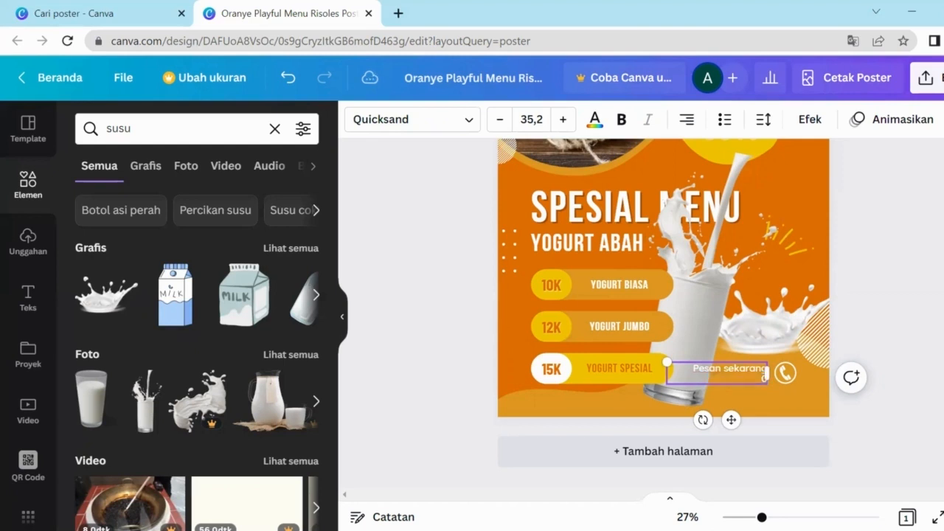
Step: Deselect the text and zoom out from 27% to 16% to see the whole poster
left_click(894, 262)
scroll(774, 262, "up", 3)
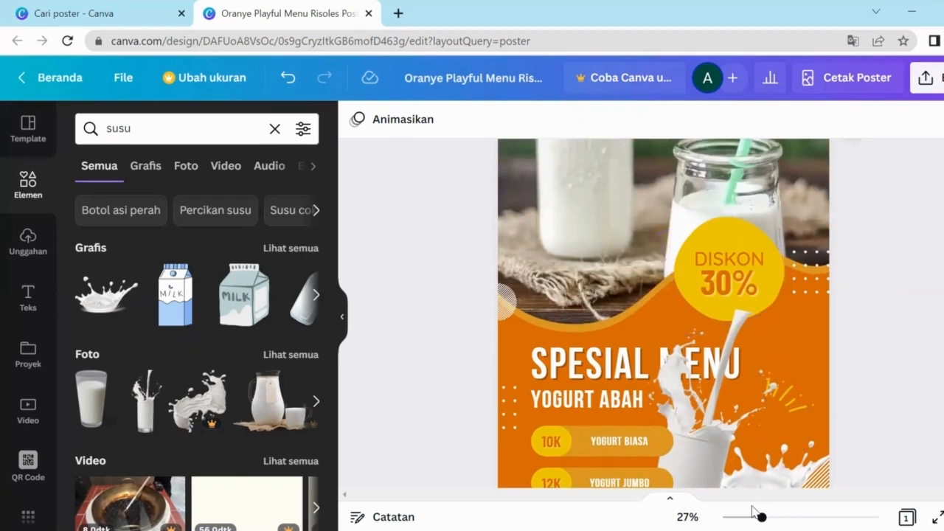
left_click_drag(761, 519, 744, 523)
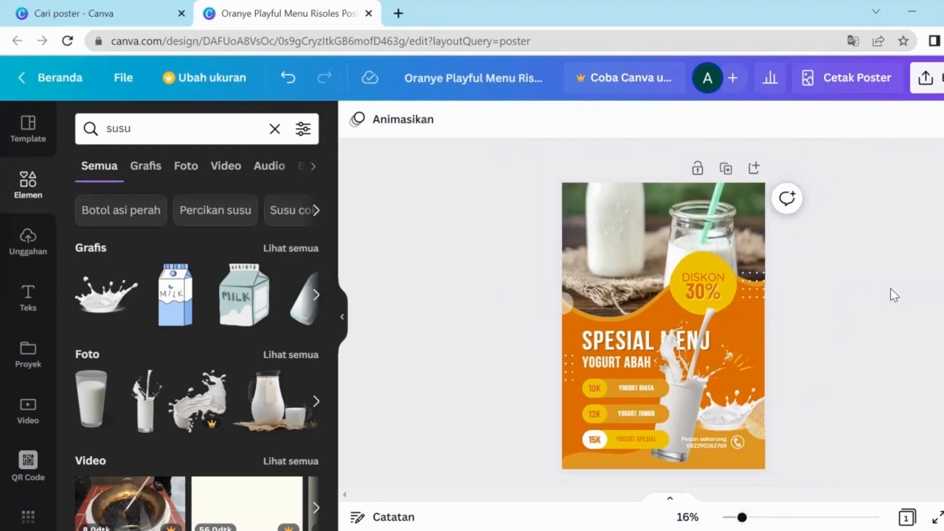
Step: Download the poster with Jenis file set to PNG as a free watermarked draft
left_click(925, 77)
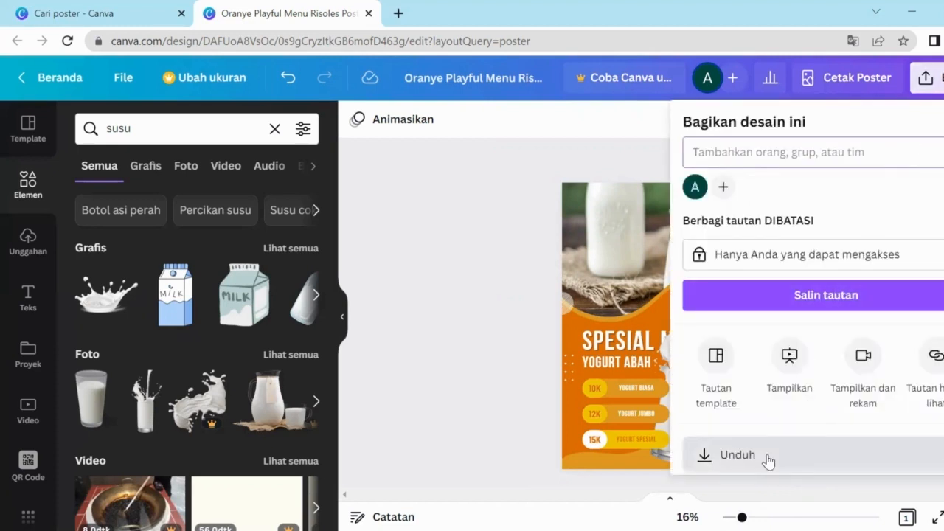
left_click(937, 455)
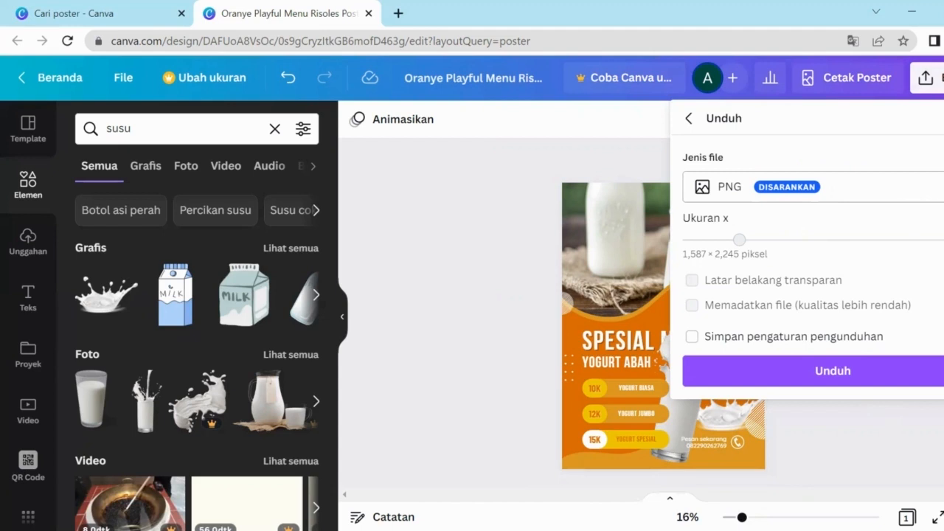
left_click(937, 187)
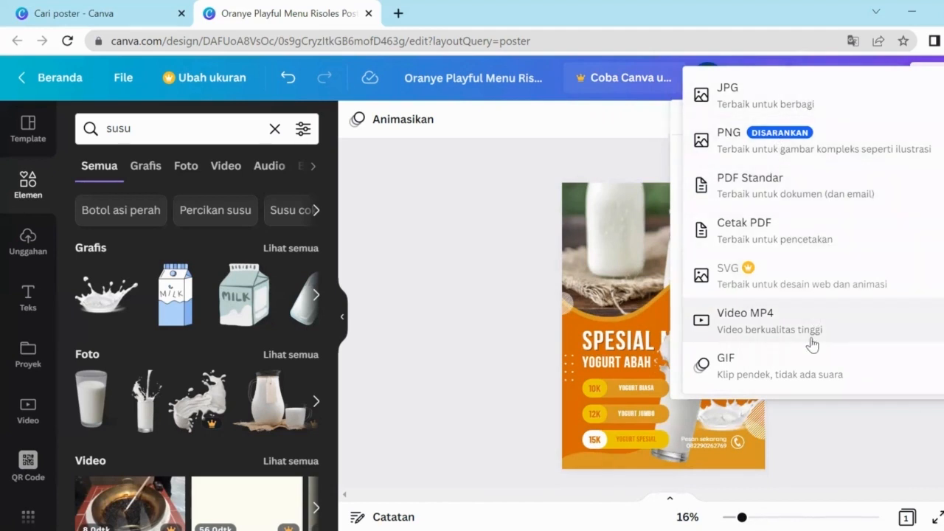
left_click(881, 153)
left_click(787, 381)
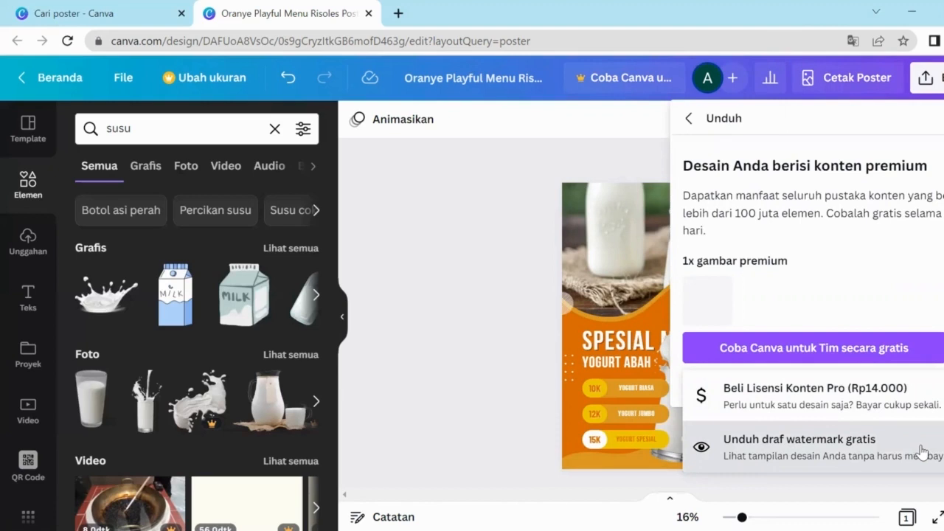
left_click(922, 451)
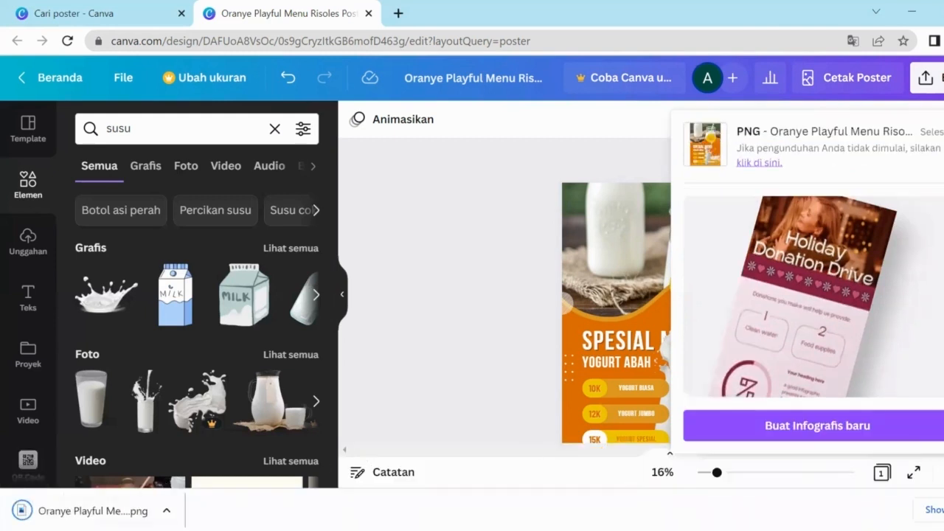
Step: Open the downloaded poster PNG in Photos, zoom in to inspect it, then close the viewer
left_click(86, 517)
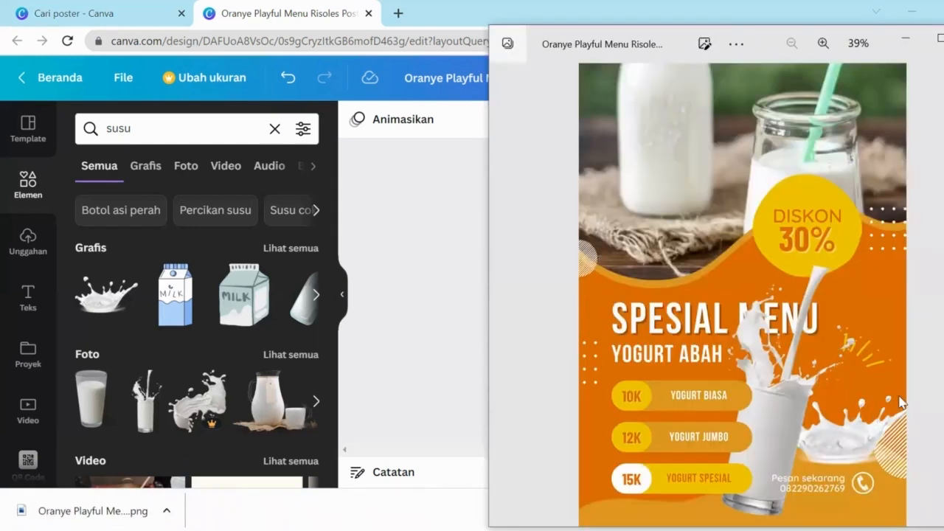
left_click(834, 47)
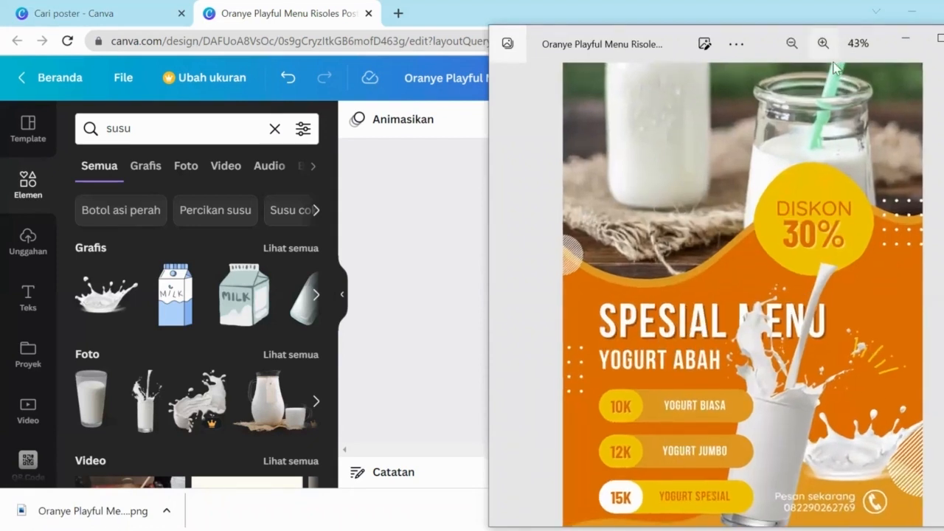
scroll(805, 181, "down", 1)
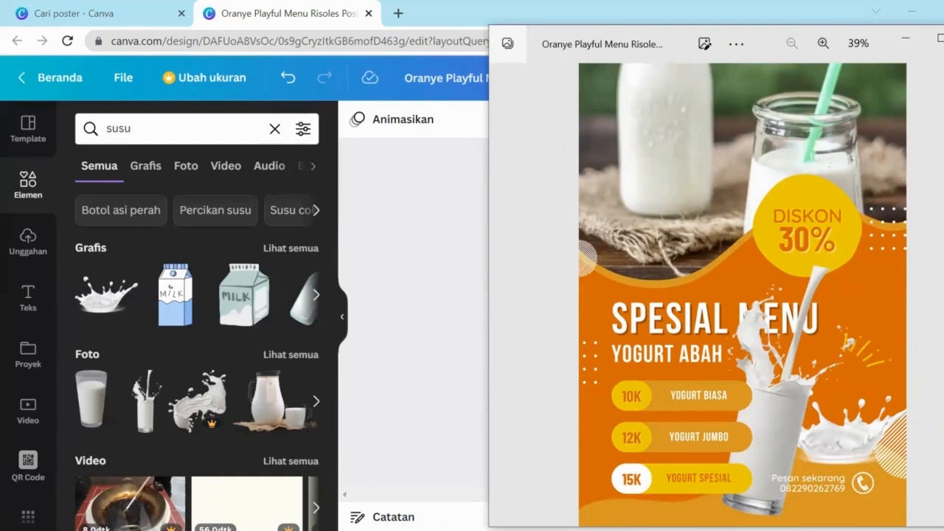
key("alt+F4")
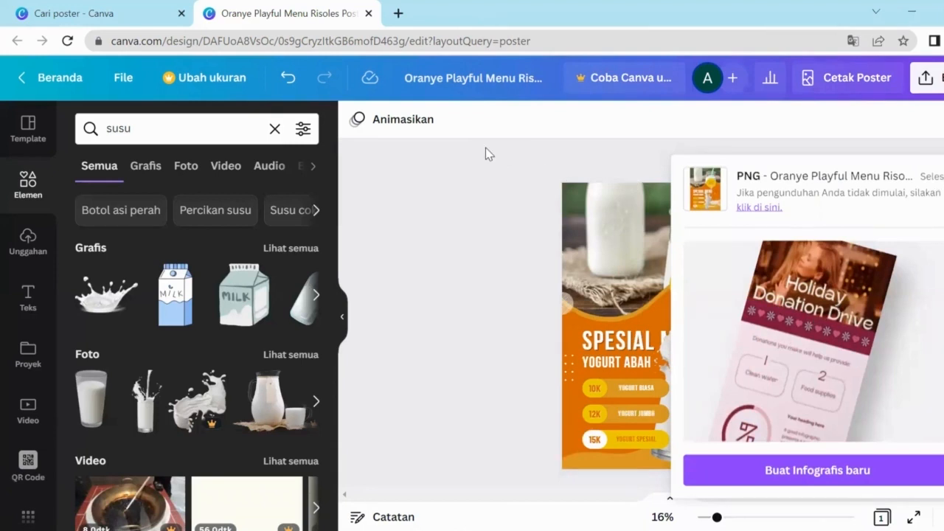
Step: Dismiss the download panel and change the design title to 'Poster Yogurt'
left_click(516, 149)
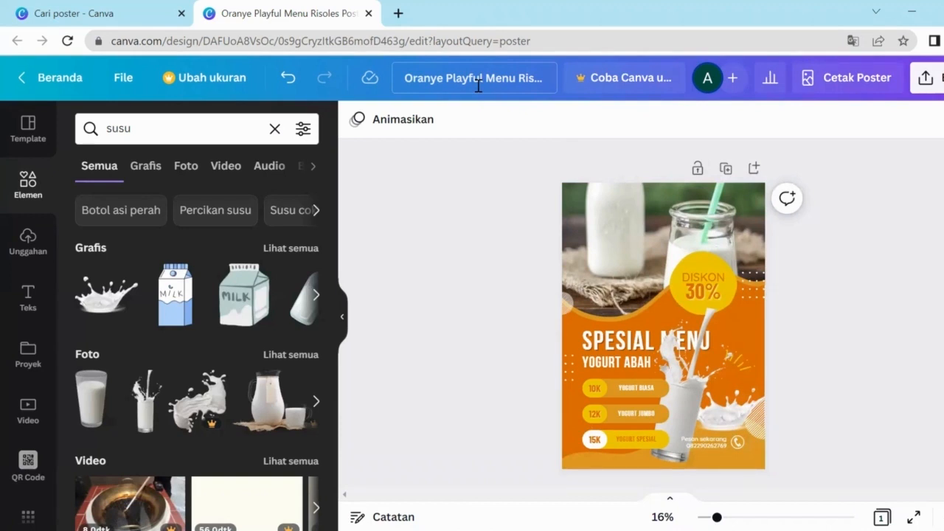
left_click(482, 77)
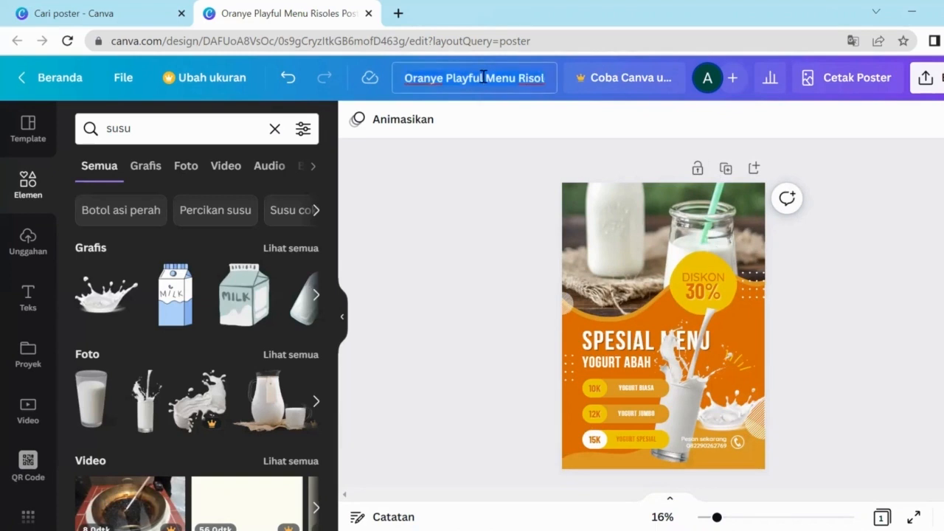
type("Po")
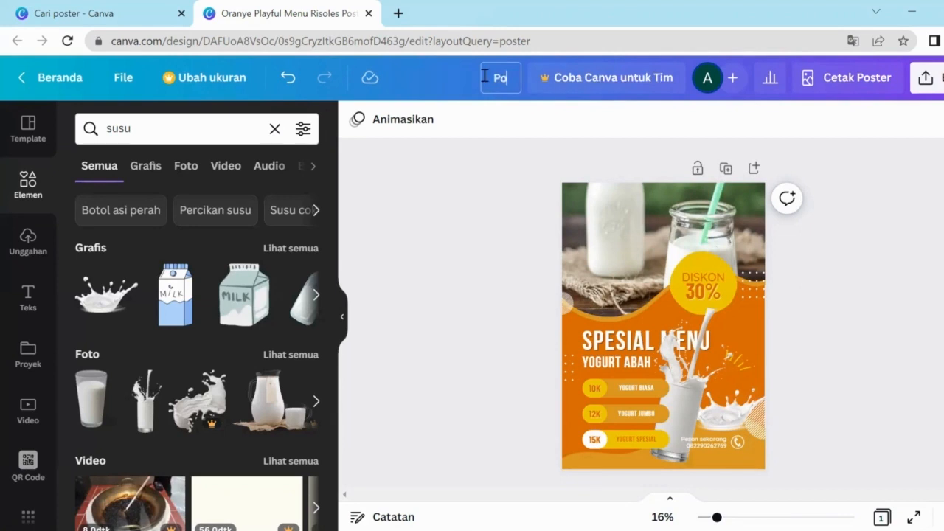
type("ster Yogurt")
left_click(584, 131)
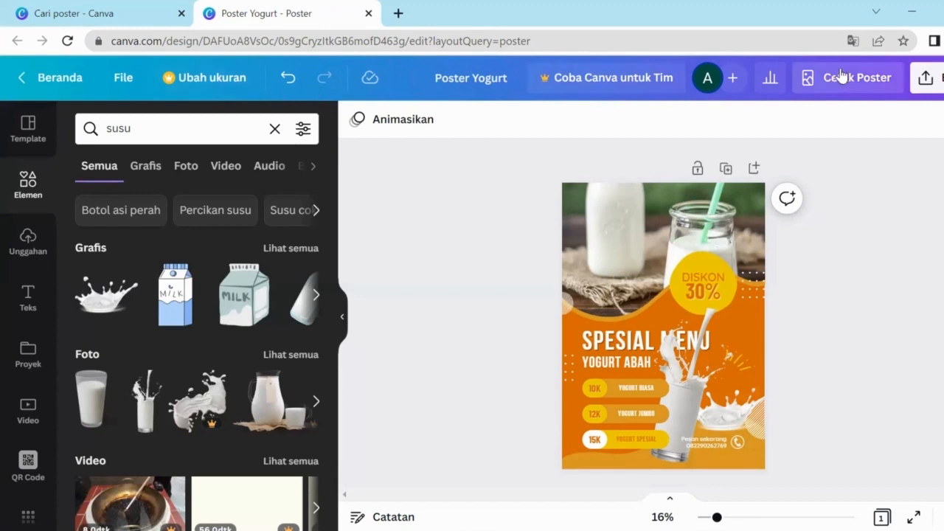
left_click(938, 77)
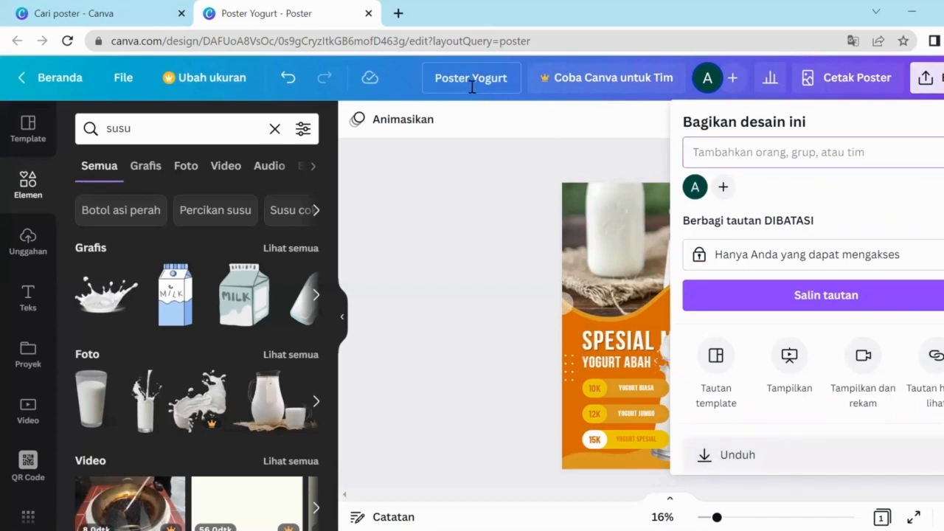
left_click(498, 219)
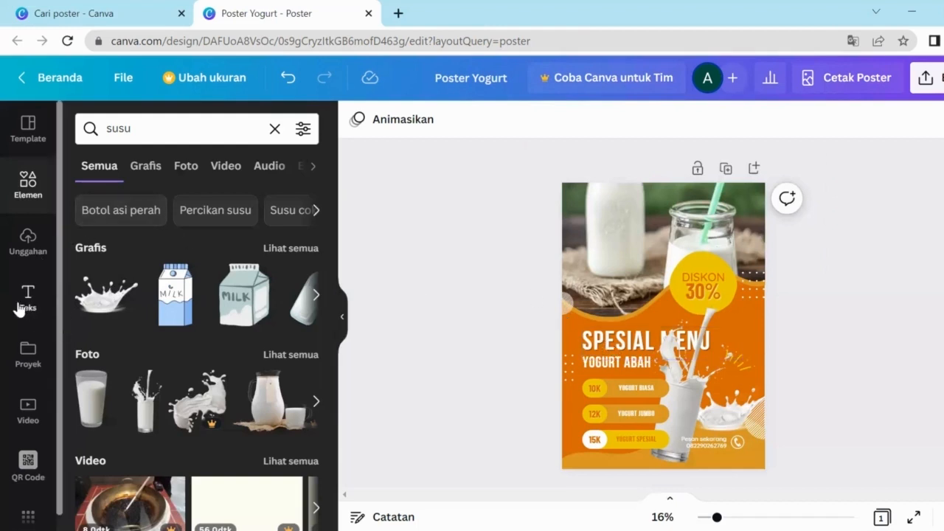
Step: From Teks, browse the Kombinasi font presets and add the 'Thank you!' script text
left_click(25, 310)
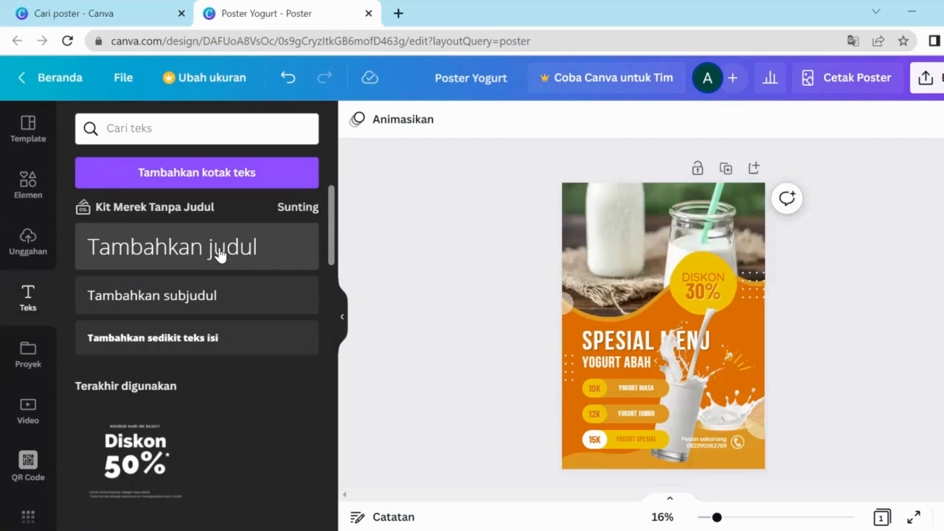
scroll(214, 390, "down", 3)
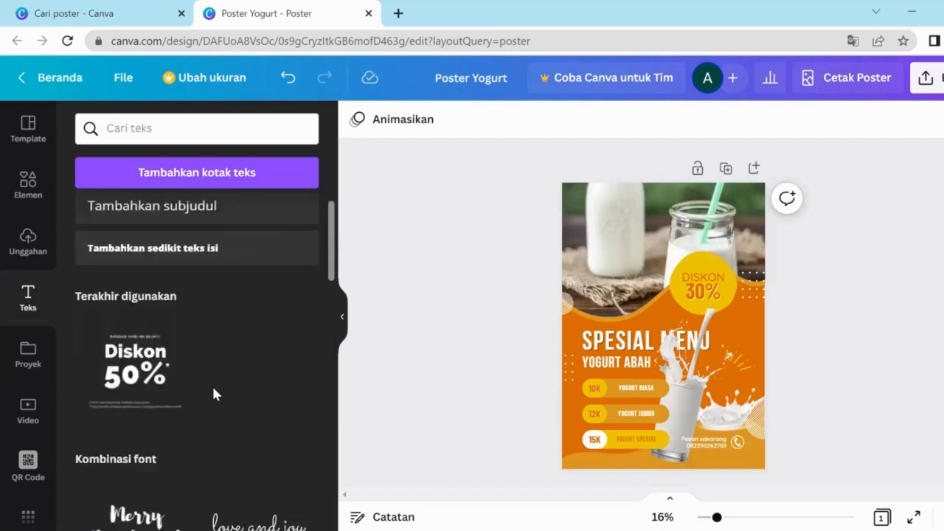
scroll(215, 392, "down", 2)
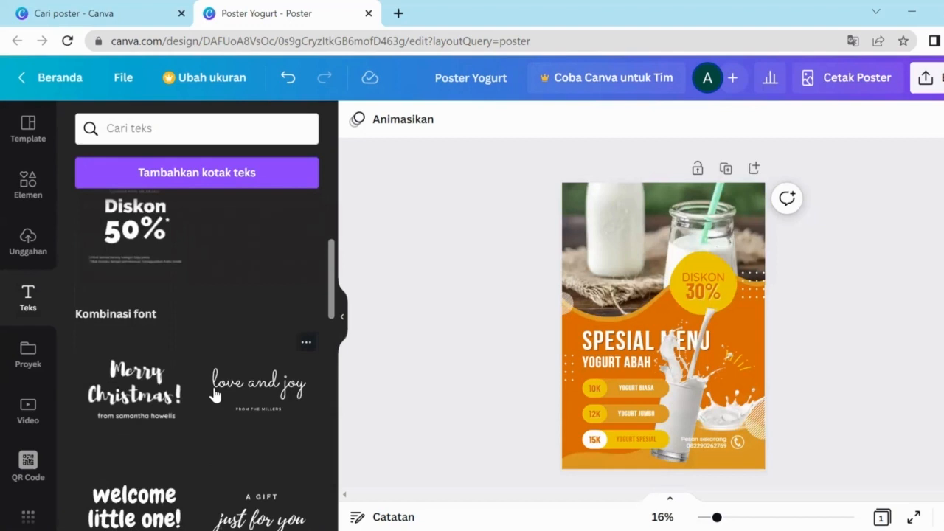
scroll(214, 396, "down", 3)
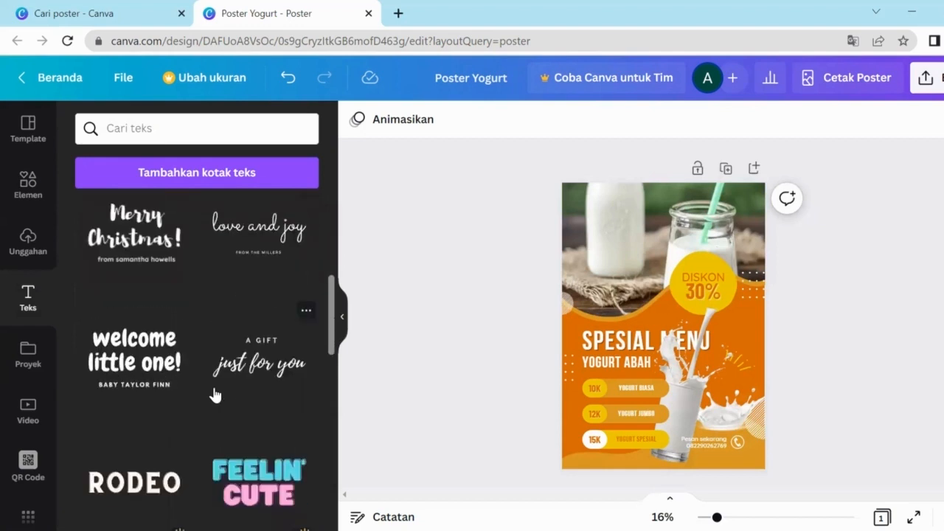
scroll(215, 396, "up", 2)
scroll(215, 396, "down", 2)
scroll(215, 396, "down", 3)
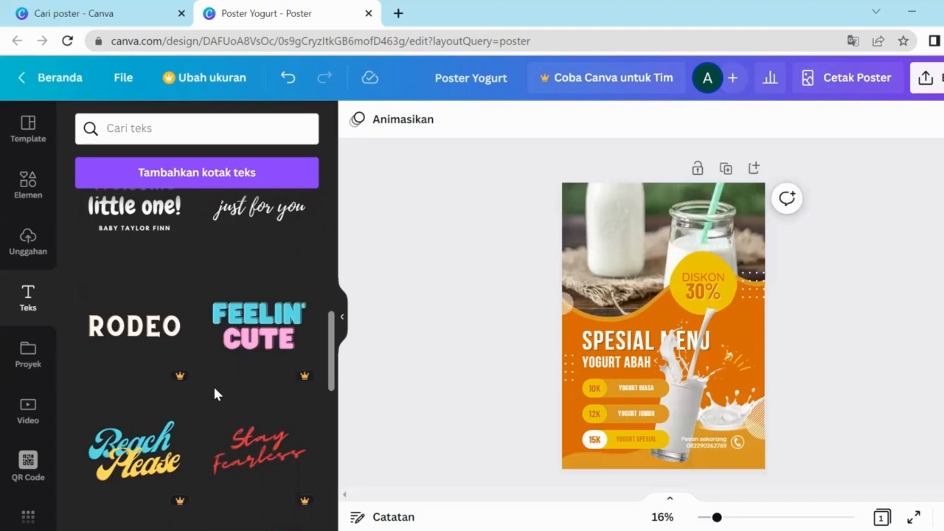
scroll(216, 394, "down", 3)
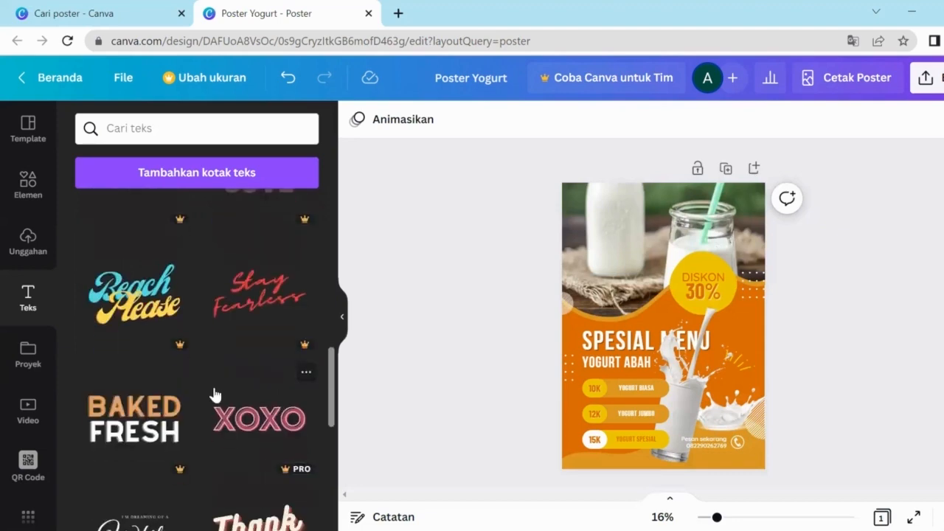
scroll(216, 394, "down", 3)
scroll(215, 396, "down", 3)
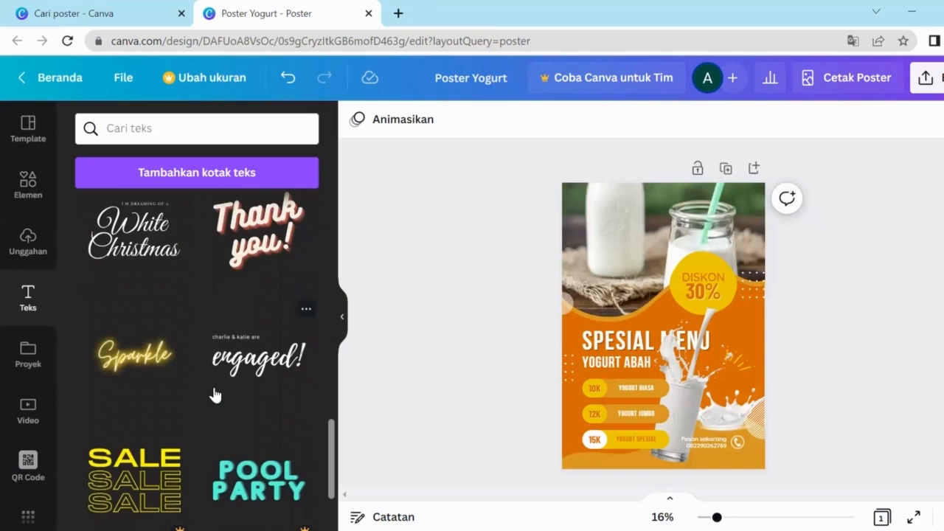
left_click(251, 228)
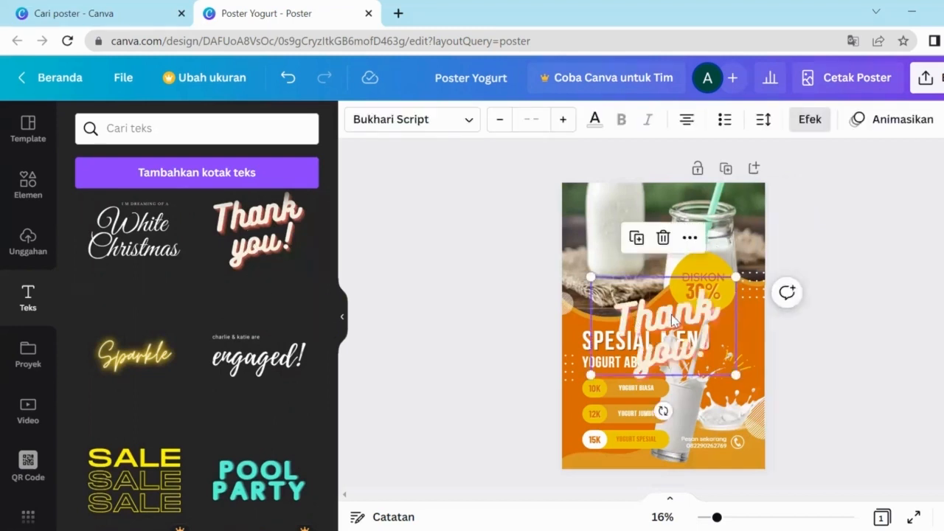
Step: Move the Thank you! text to the top-left, shrink it, and retype its first line as ABAH
left_click_drag(671, 315, 629, 209)
left_click_drag(692, 268, 649, 241)
double_click(591, 203)
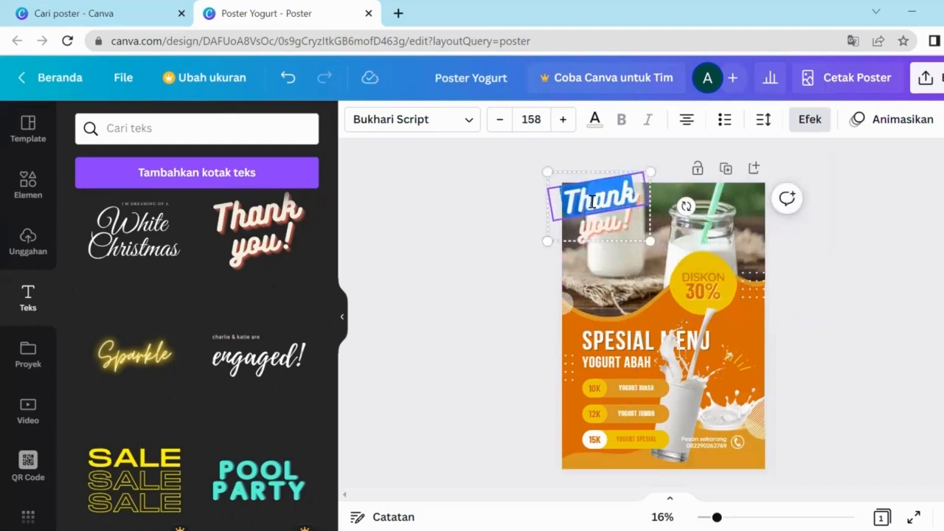
type("A")
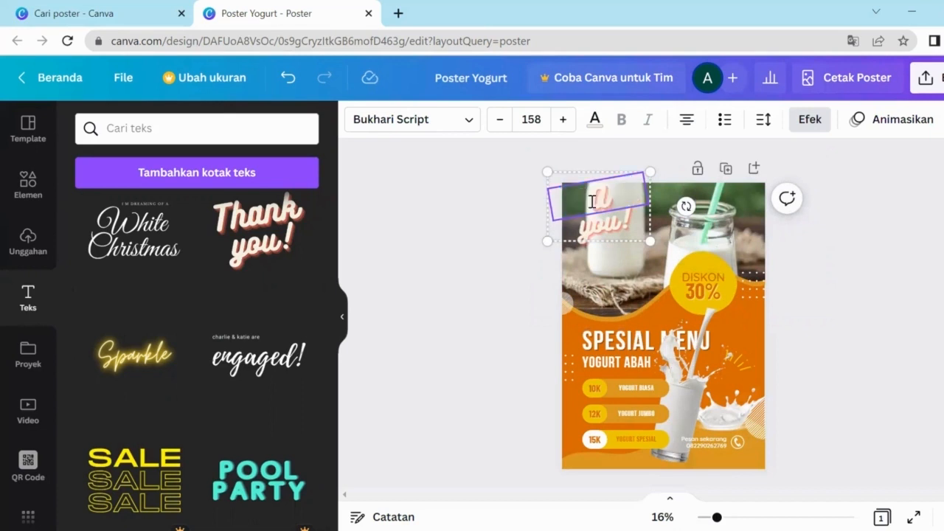
key("BackSpace")
type("u")
key("BackSpace")
type("dbah")
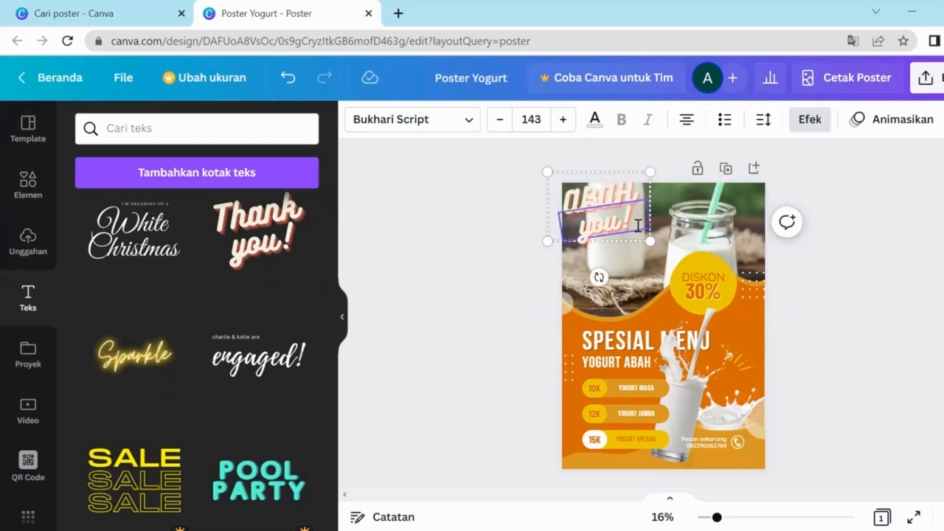
Step: Retype the second line as DRINK, then resize and nudge the ABAH DRINK title into the corner
key("BackSpace")
type("d")
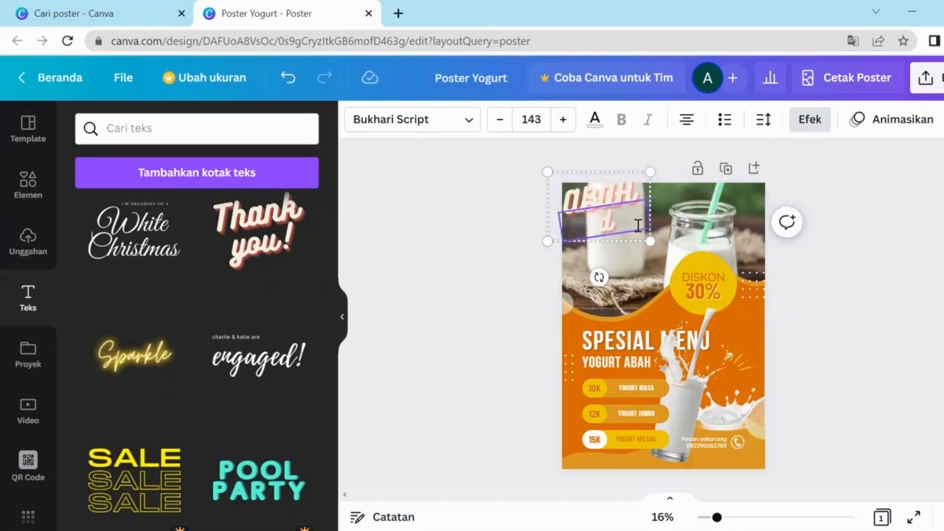
type("ink")
key("BackSpace")
key("BackSpace")
key("BackSpace")
key("BackSpace")
type("dri")
key("BackSpace")
key("BackSpace")
key("BackSpace")
type("arink")
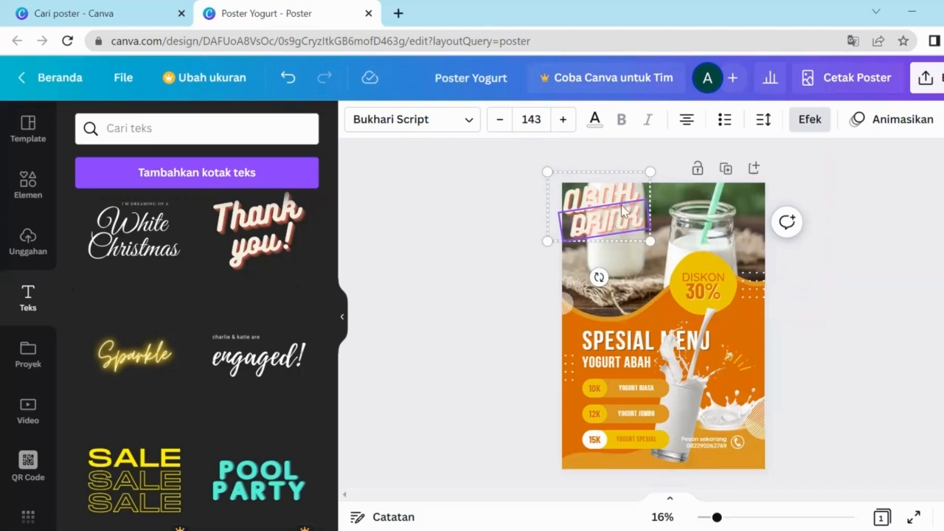
left_click_drag(548, 171, 555, 178)
mouse_move(603, 200)
left_mouse_down()
mouse_move(597, 250)
mouse_move(608, 197)
mouse_move(611, 209)
left_mouse_up()
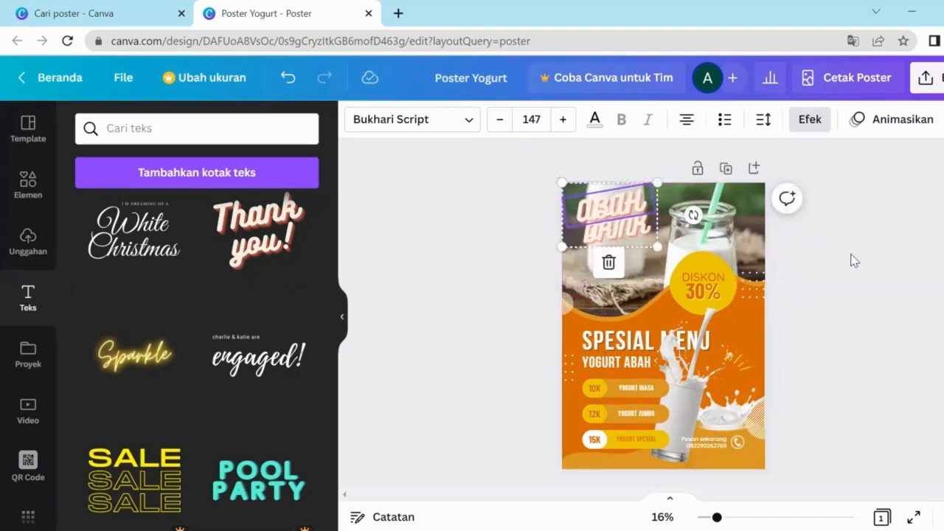
left_click(881, 270)
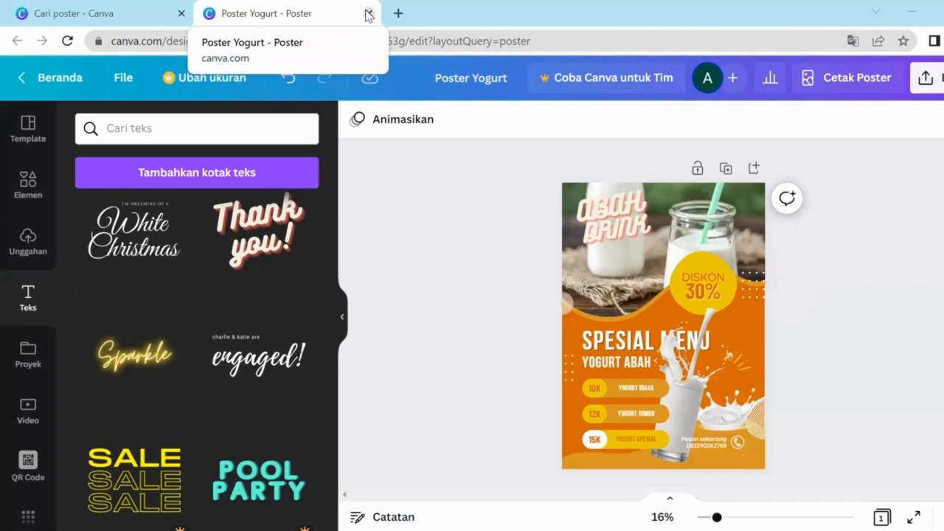
Step: Close the Poster Yogurt browser tab and go to Beranda, showing 'Mau desain apa?'
left_click(369, 14)
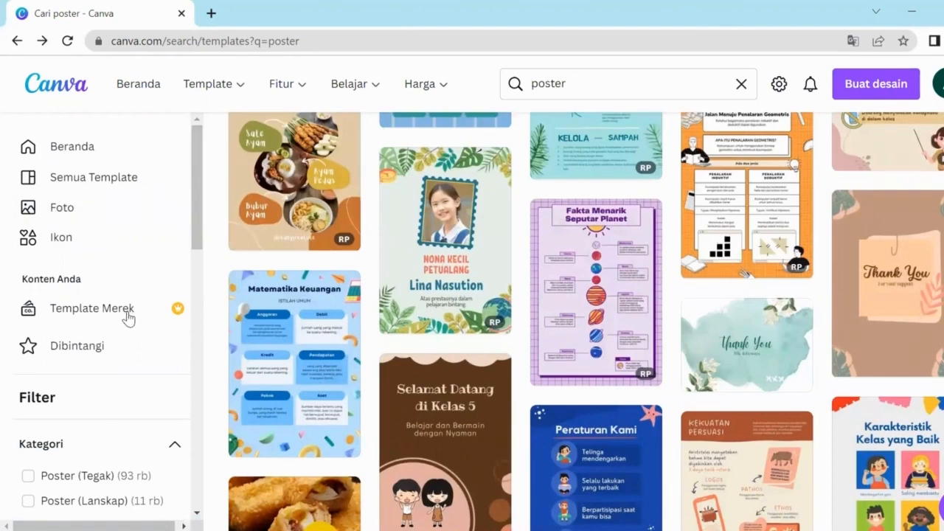
scroll(126, 317, "down", 10)
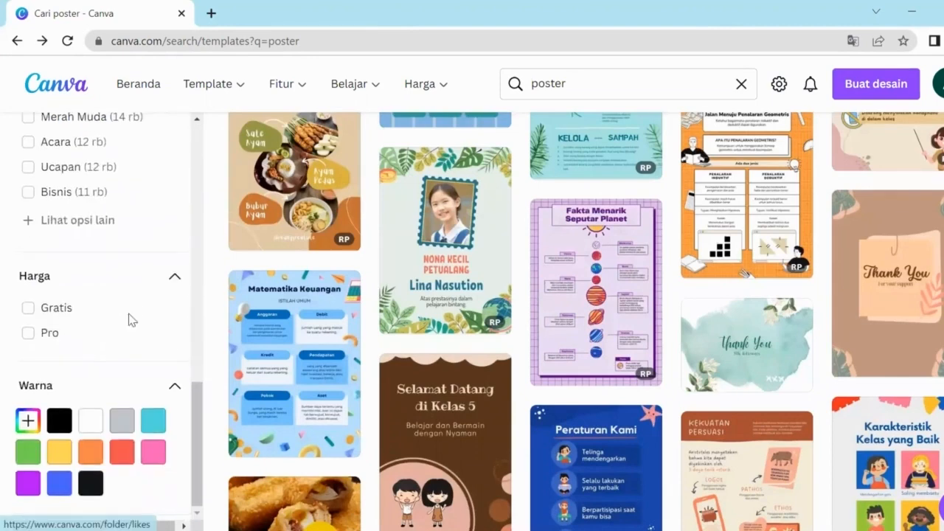
scroll(127, 317, "up", 10)
scroll(131, 320, "up", 1)
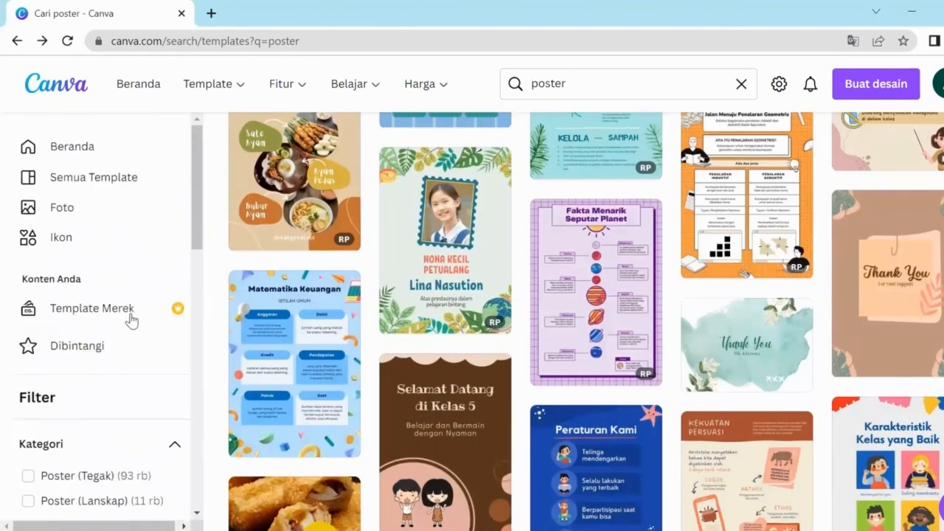
left_click(74, 152)
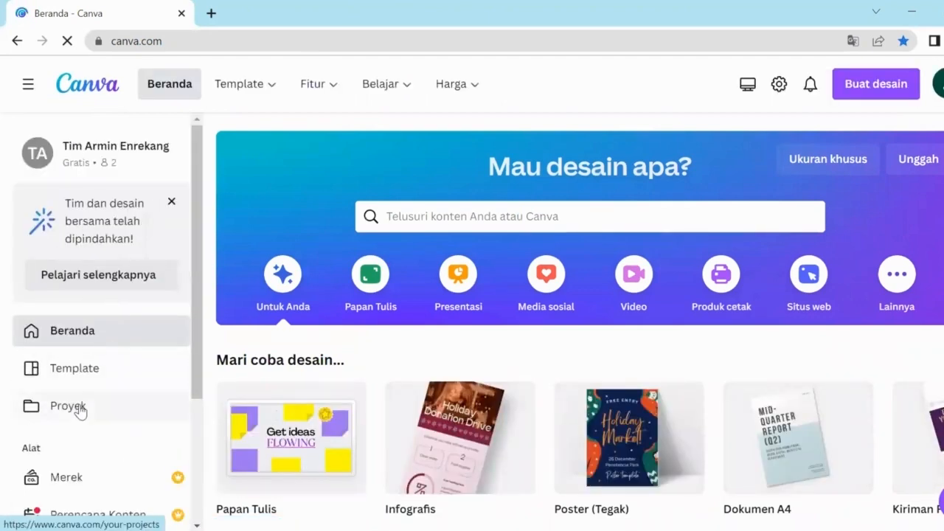
Step: Open Poster Yogurt from the Terbaru list on the Proyek page
left_click(79, 410)
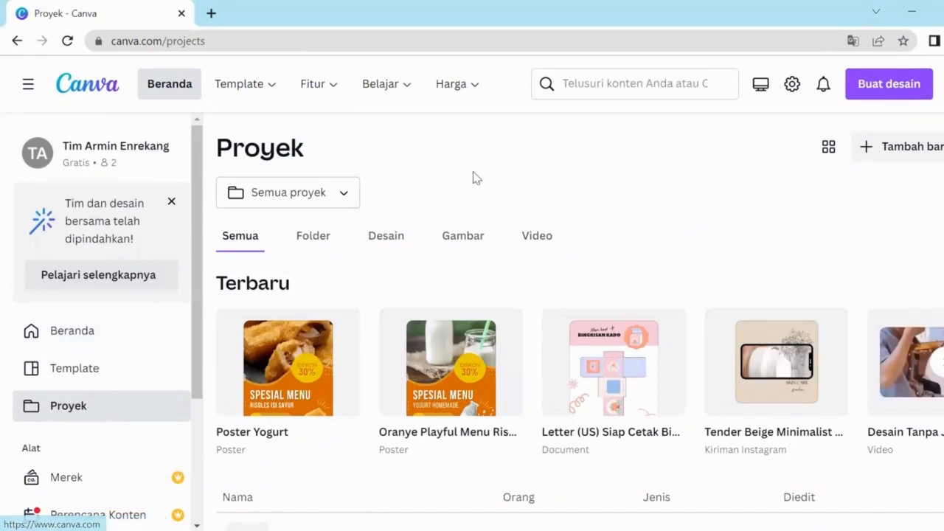
left_click(279, 384)
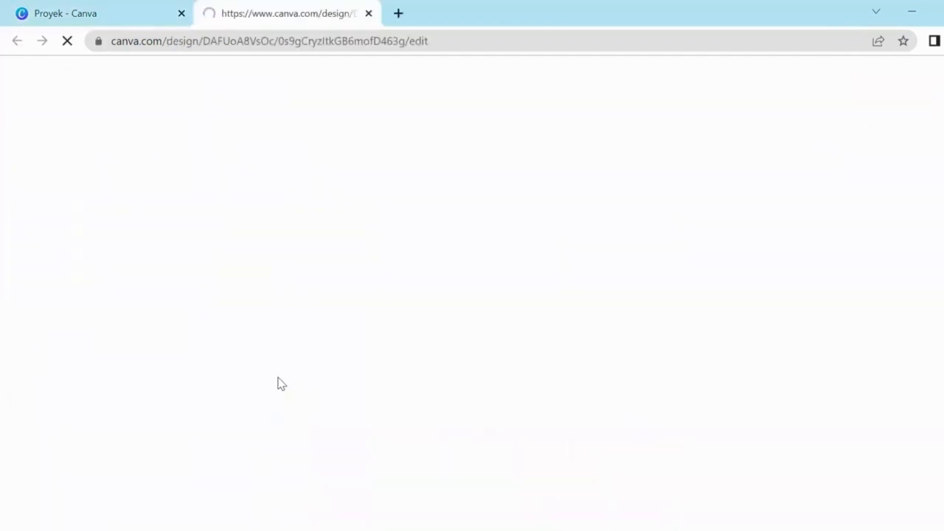